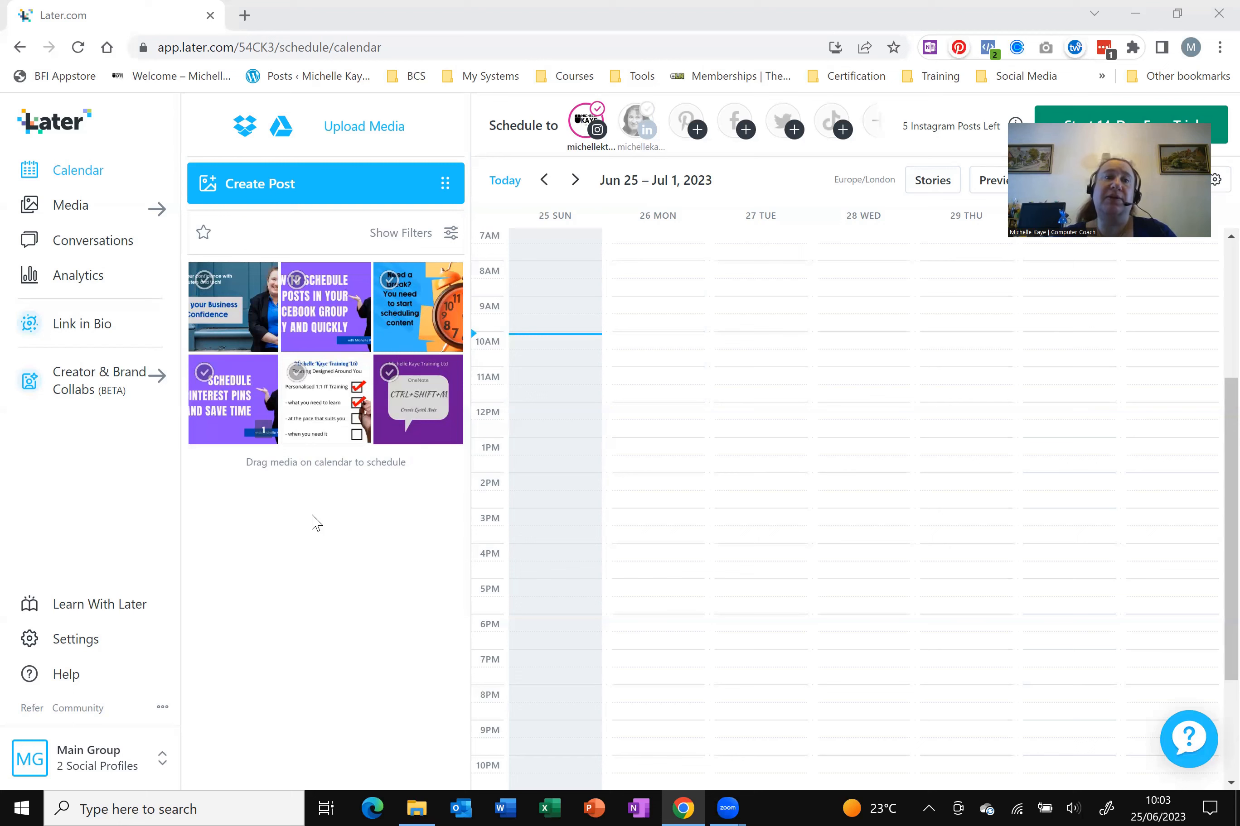
Start a new Instagram post, then discard the empty post and return to the calendar
{"action": "left_click", "coordinate": [330, 181]}
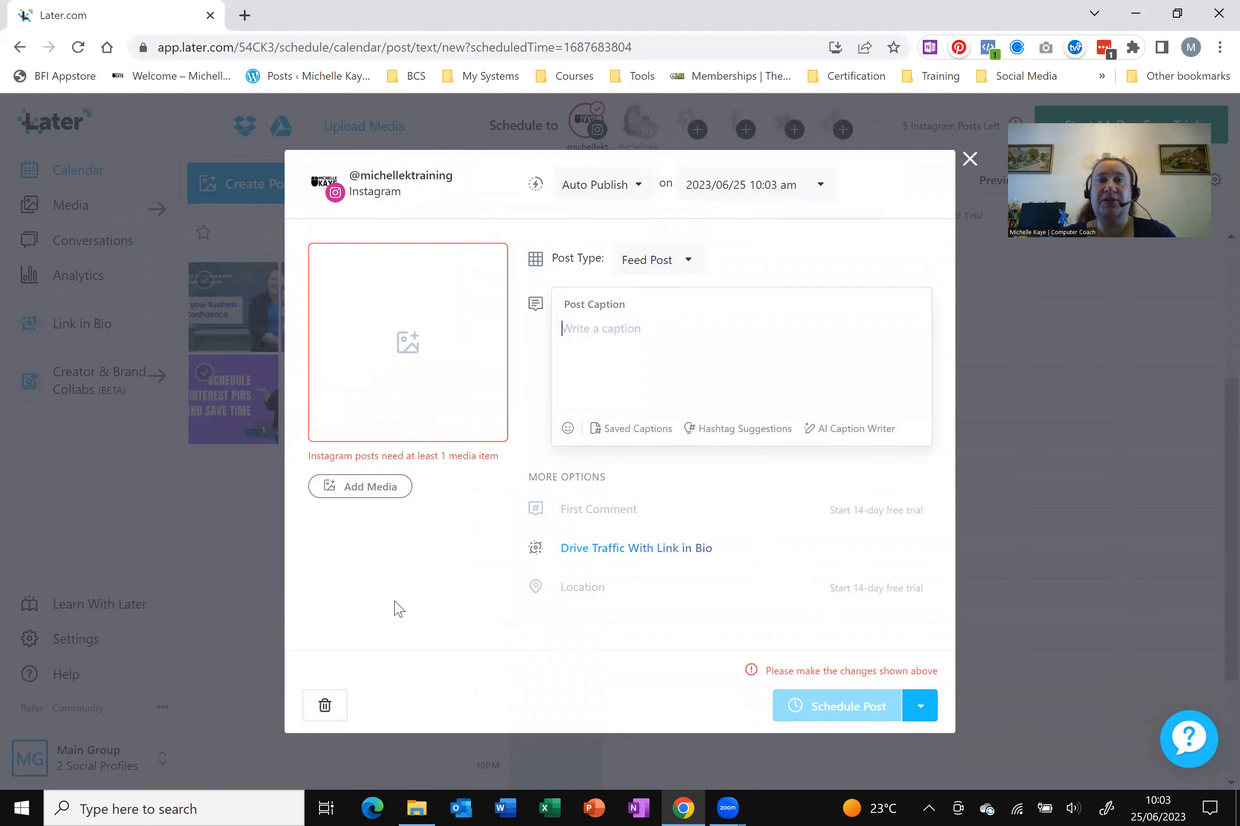
{"action": "left_click", "coordinate": [969, 159]}
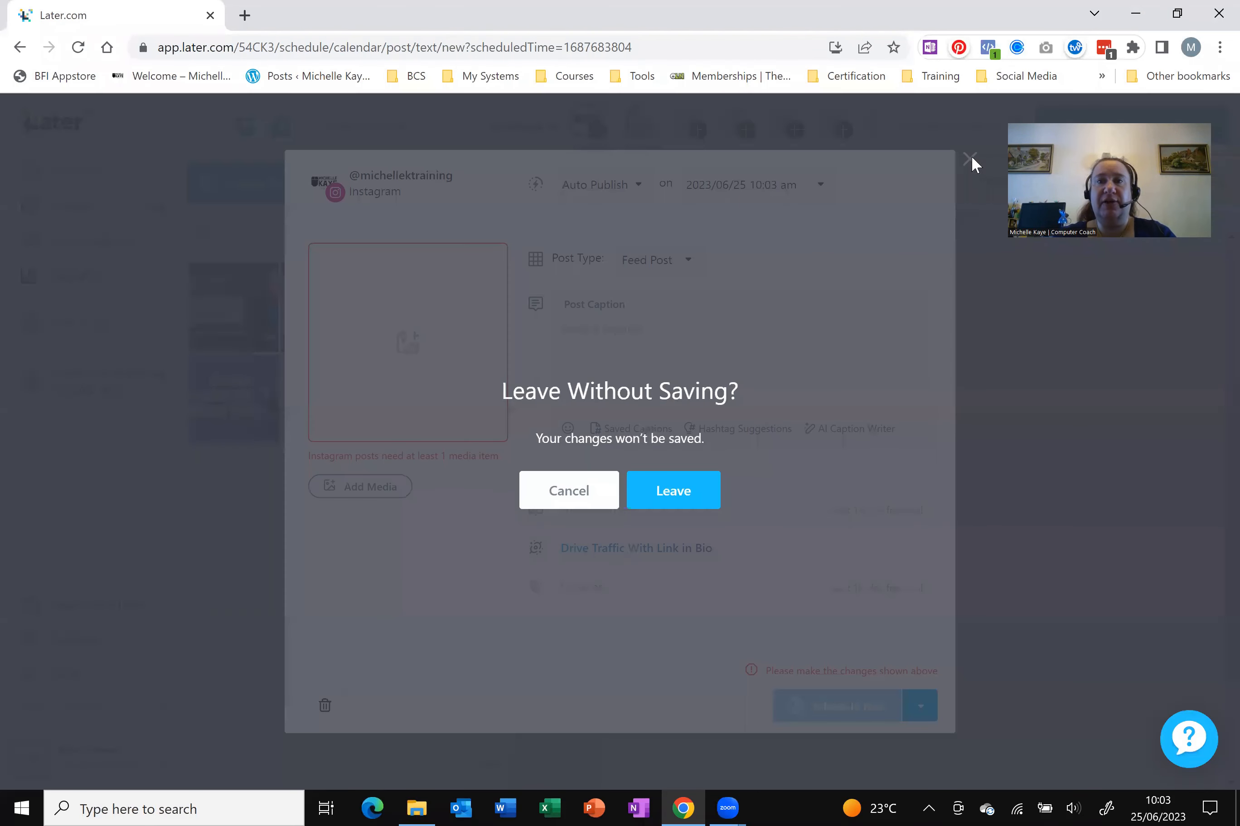
{"action": "left_click", "coordinate": [595, 493]}
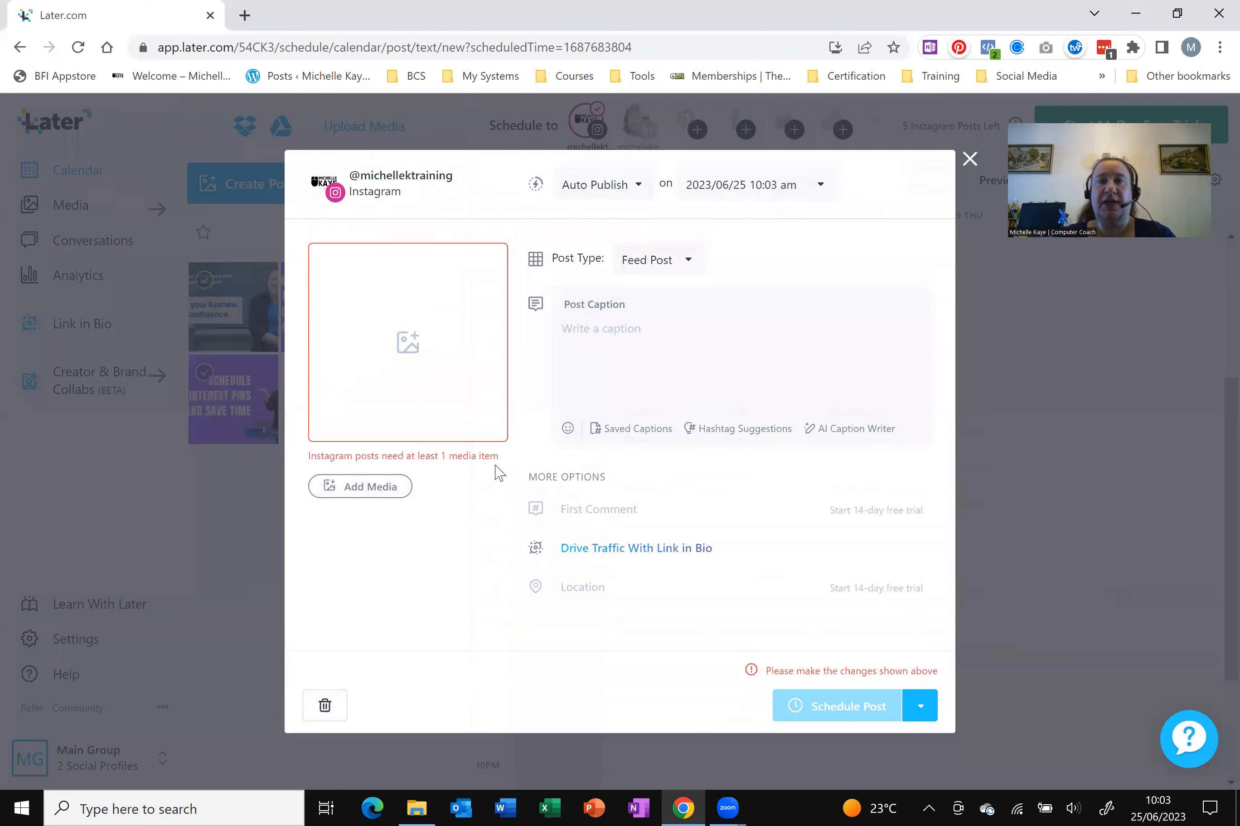
{"action": "left_click", "coordinate": [969, 159]}
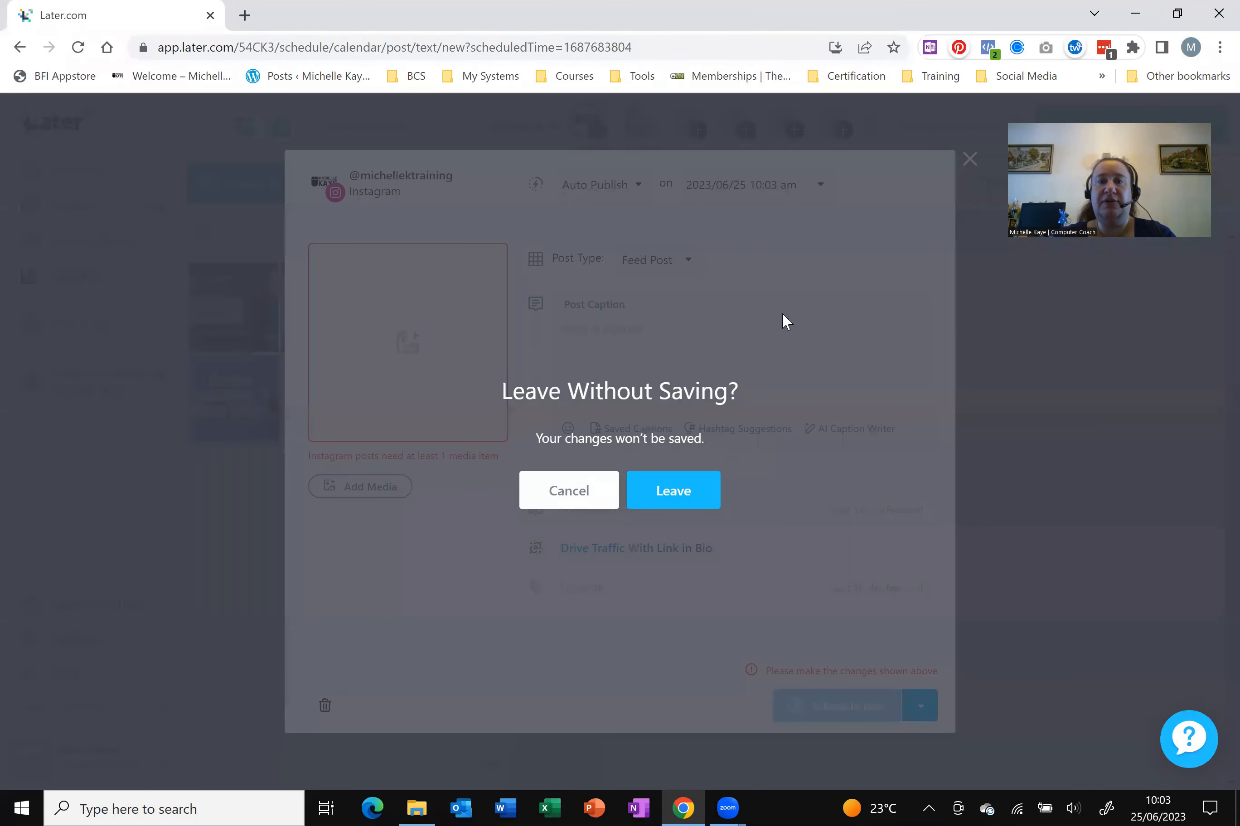
{"action": "left_click", "coordinate": [685, 491]}
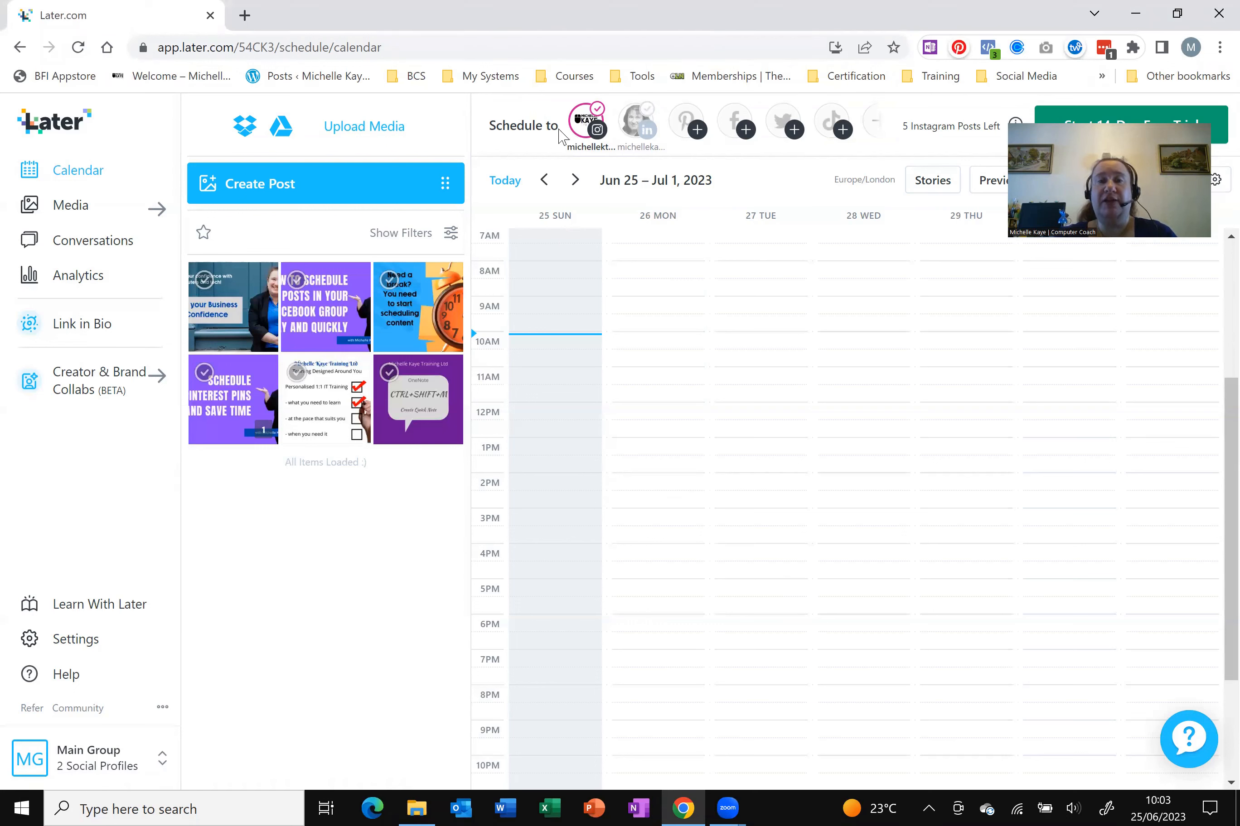
Switch the scheduling profile to LinkedIn and then back to Instagram
{"action": "left_click", "coordinate": [647, 133]}
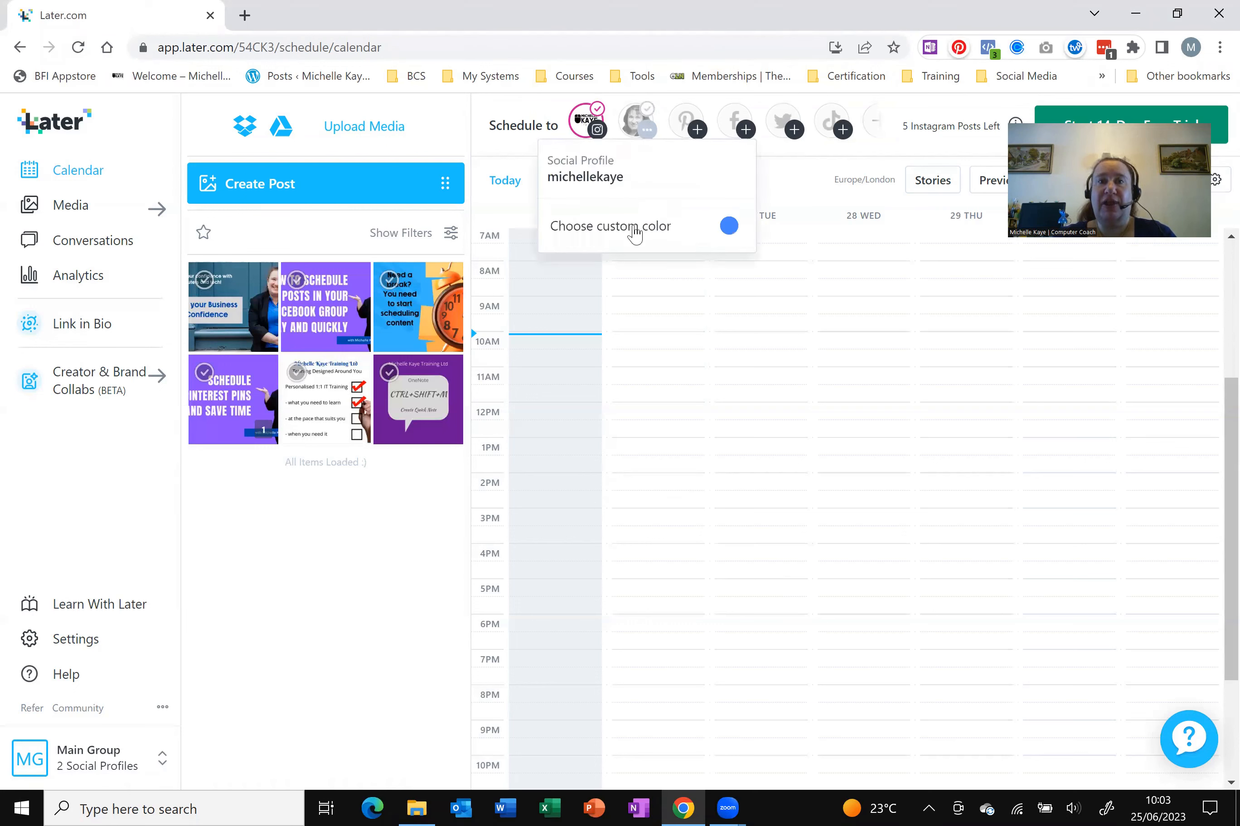
{"action": "left_click", "coordinate": [633, 124]}
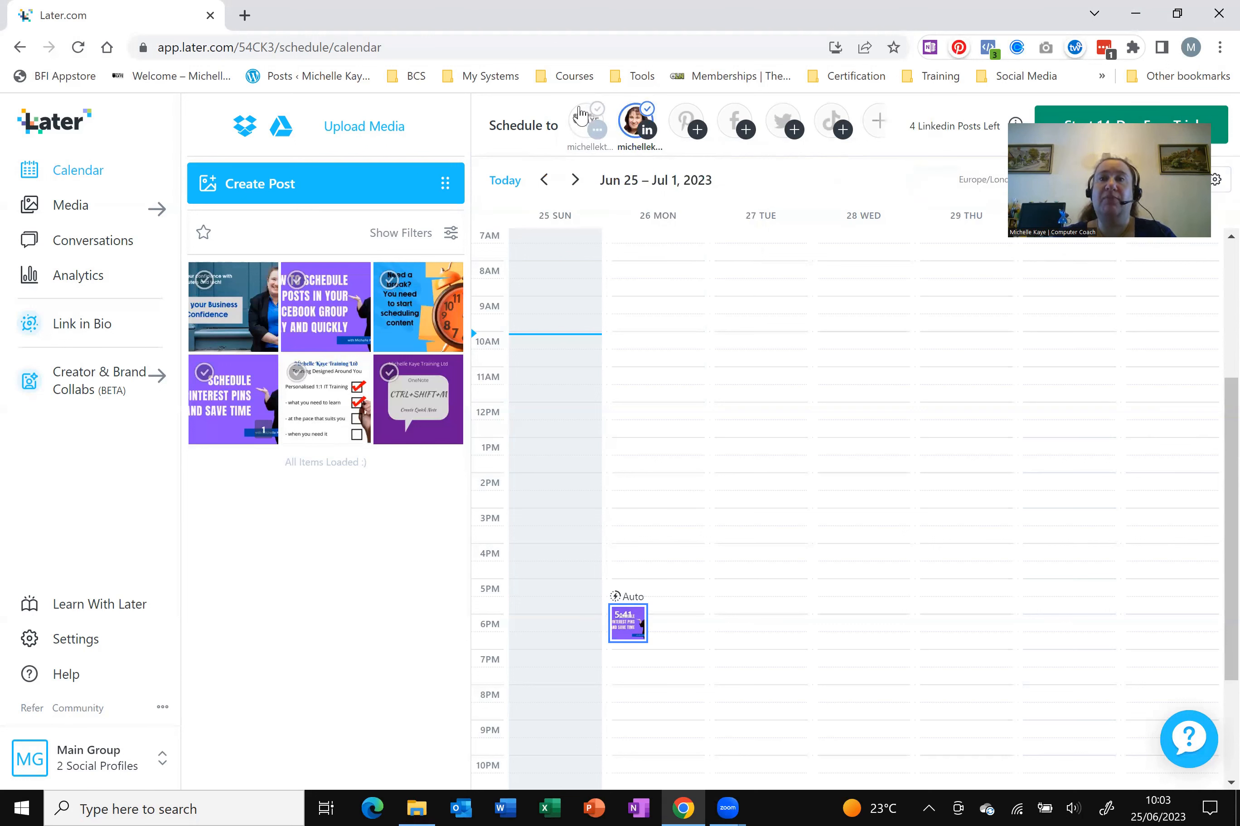
{"action": "left_click", "coordinate": [581, 115]}
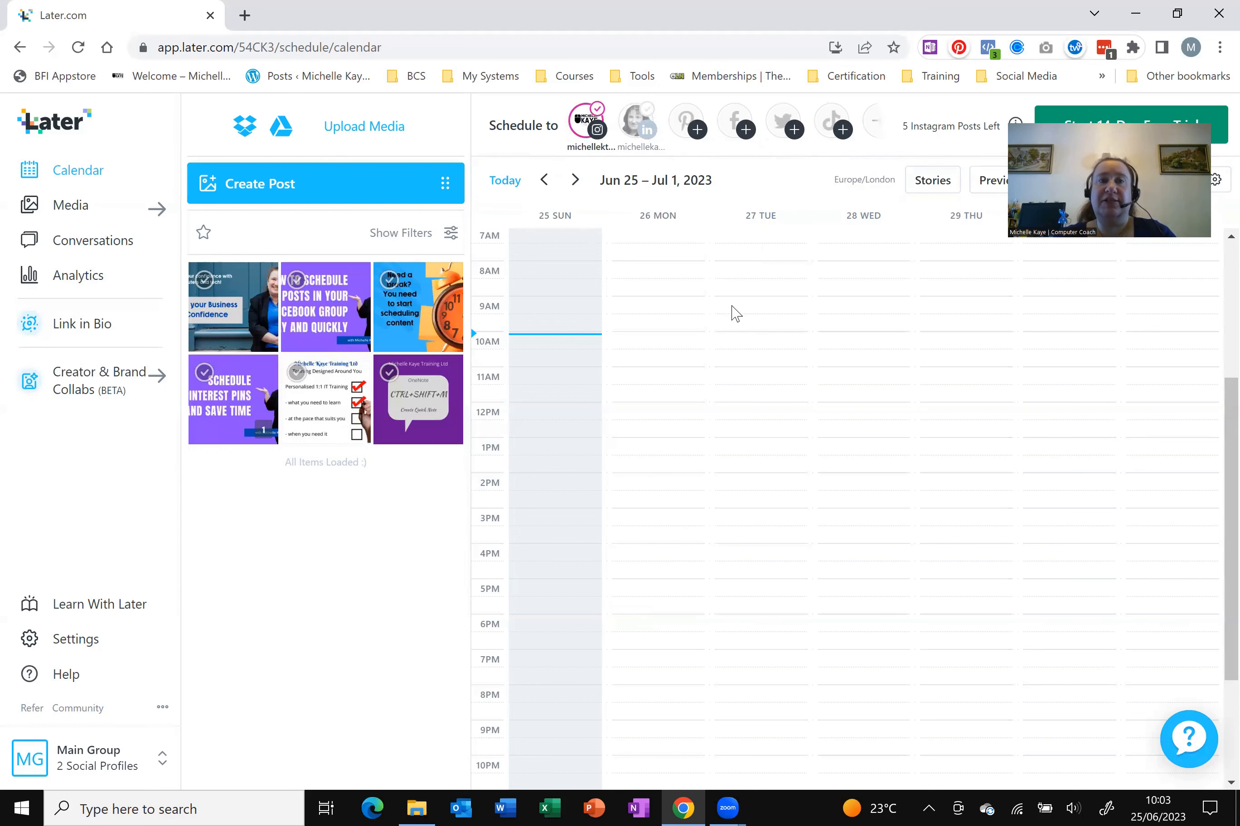
Create a new Instagram post and attach the Building your Business Tech Confidence image
{"action": "left_click", "coordinate": [314, 191]}
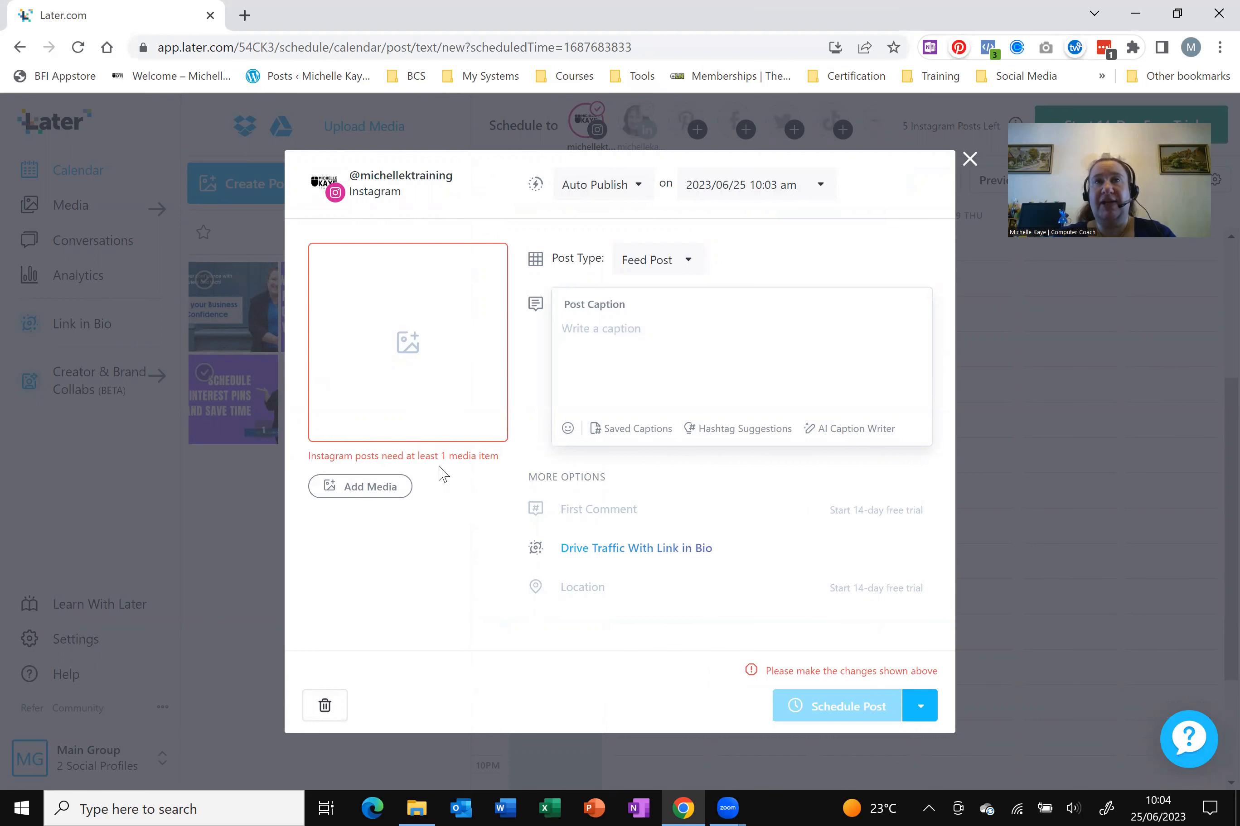
{"action": "left_click", "coordinate": [372, 494]}
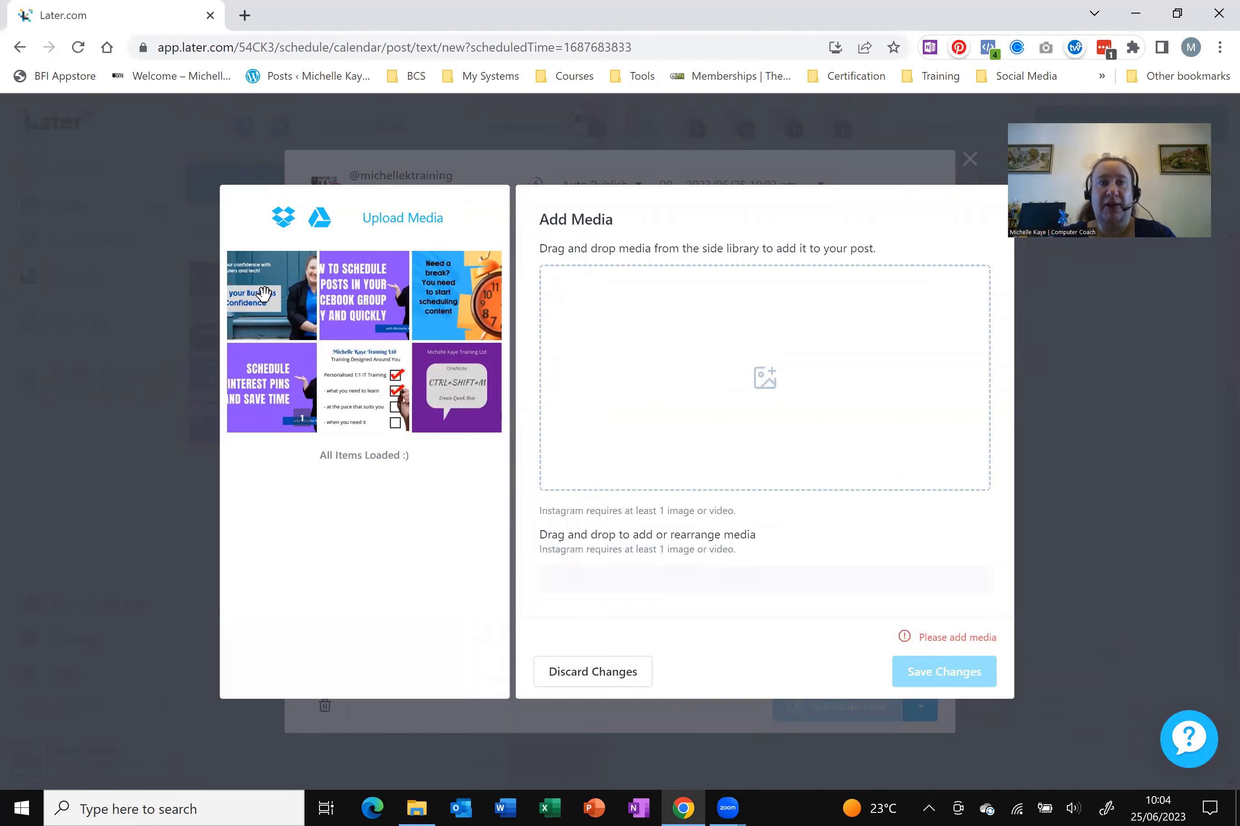
{"action": "left_click_drag", "start_coordinate": [264, 293], "coordinate": [673, 323]}
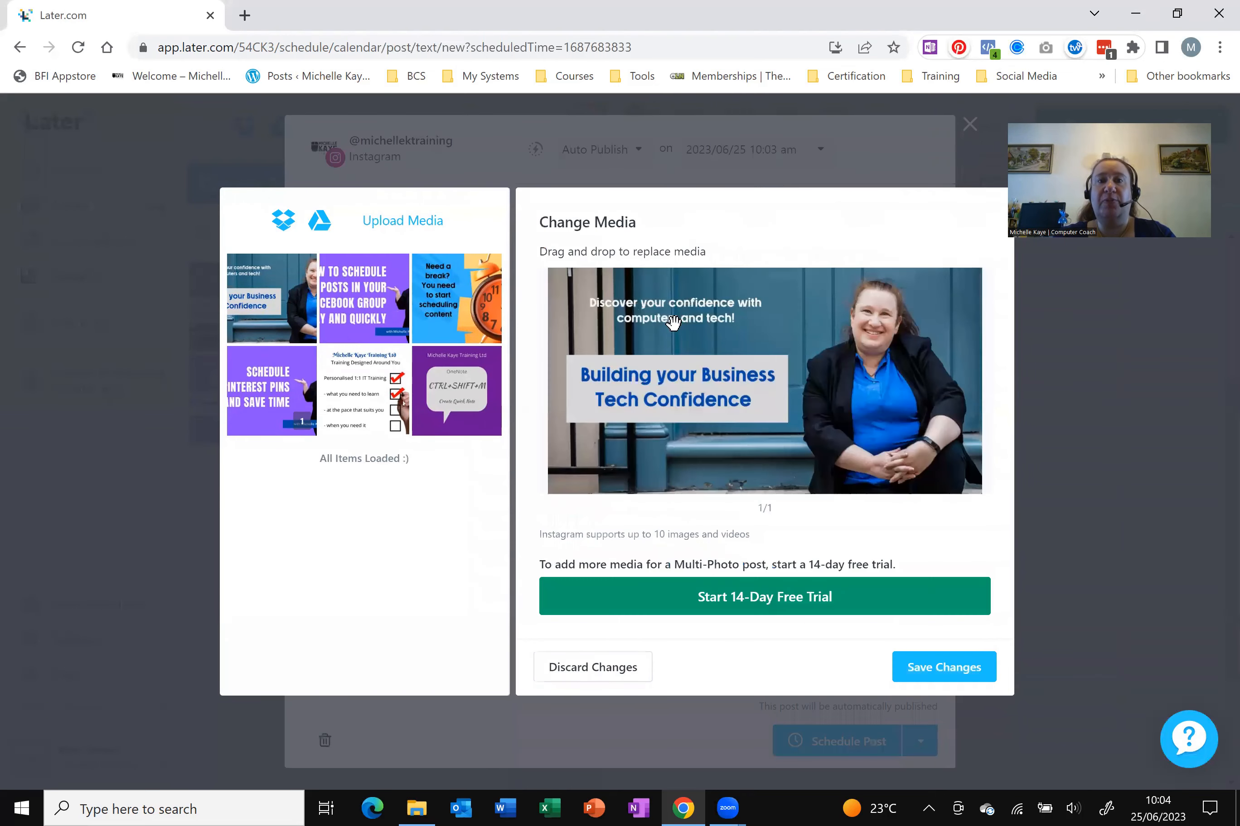
{"action": "left_click", "coordinate": [949, 676]}
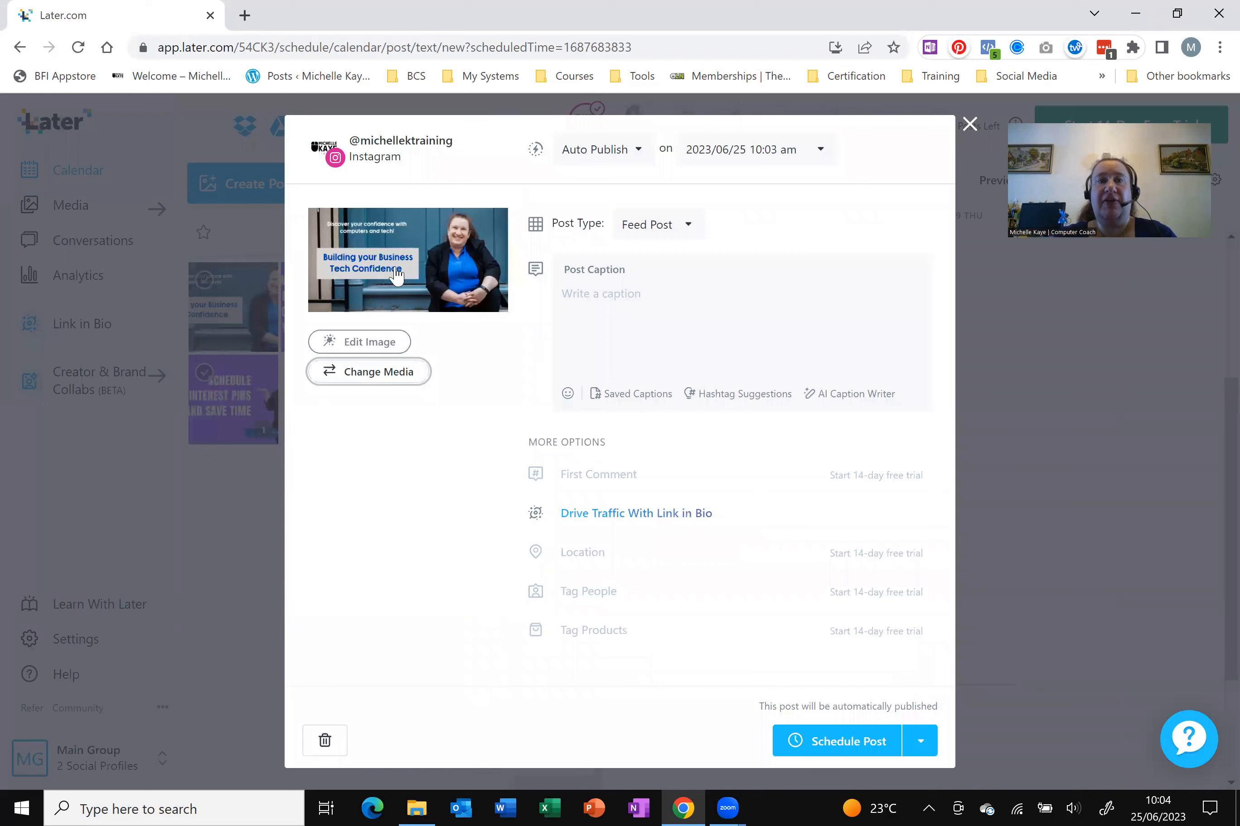
Write the caption 'What do you think of my new header image?'
{"action": "left_click", "coordinate": [654, 230]}
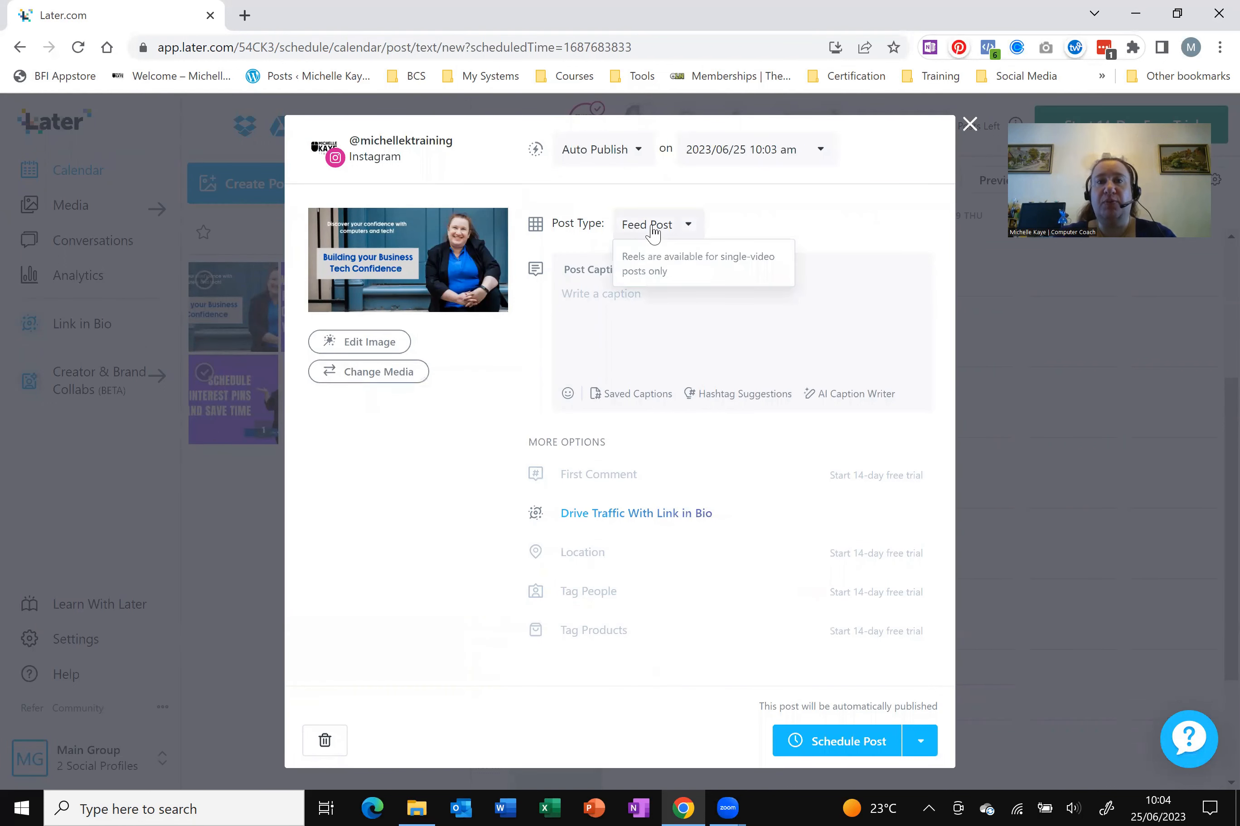
{"action": "left_click", "coordinate": [694, 319]}
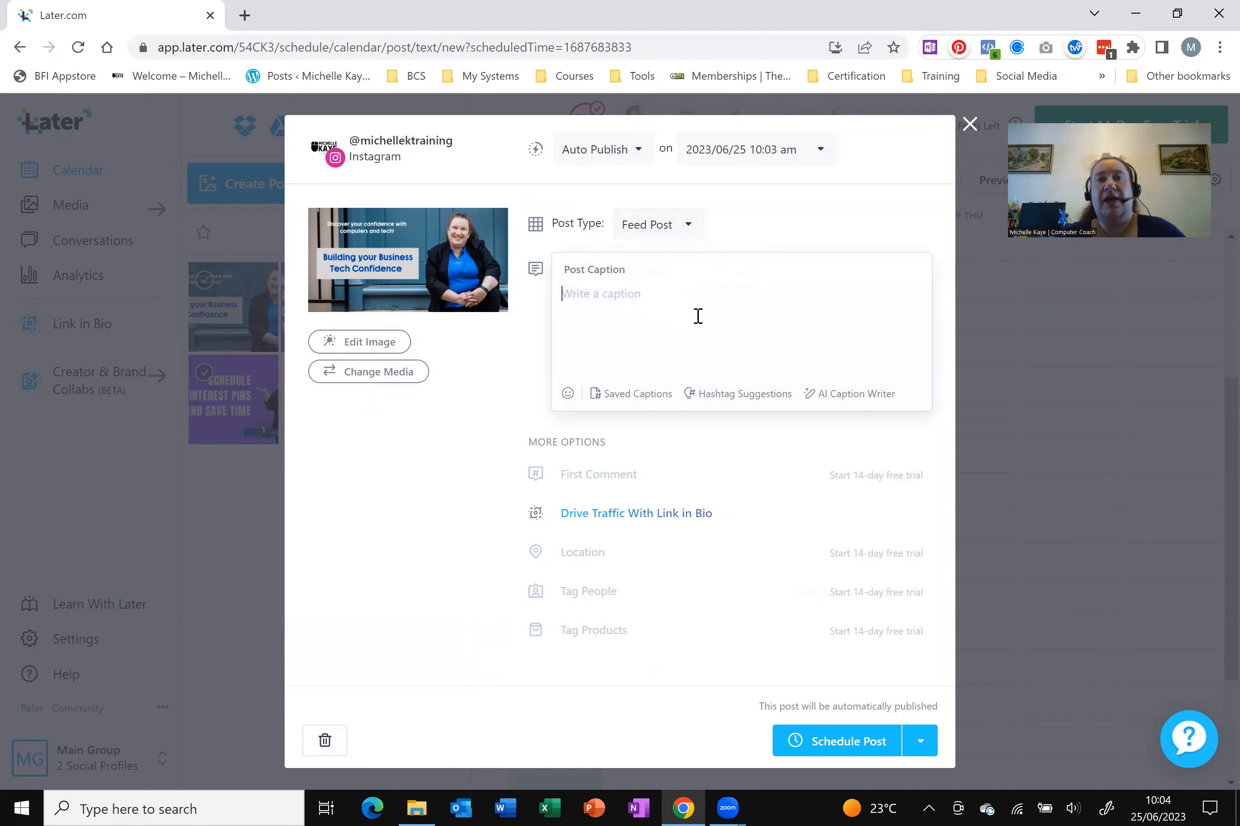
{"action": "type", "text": "What do you think of my new "}
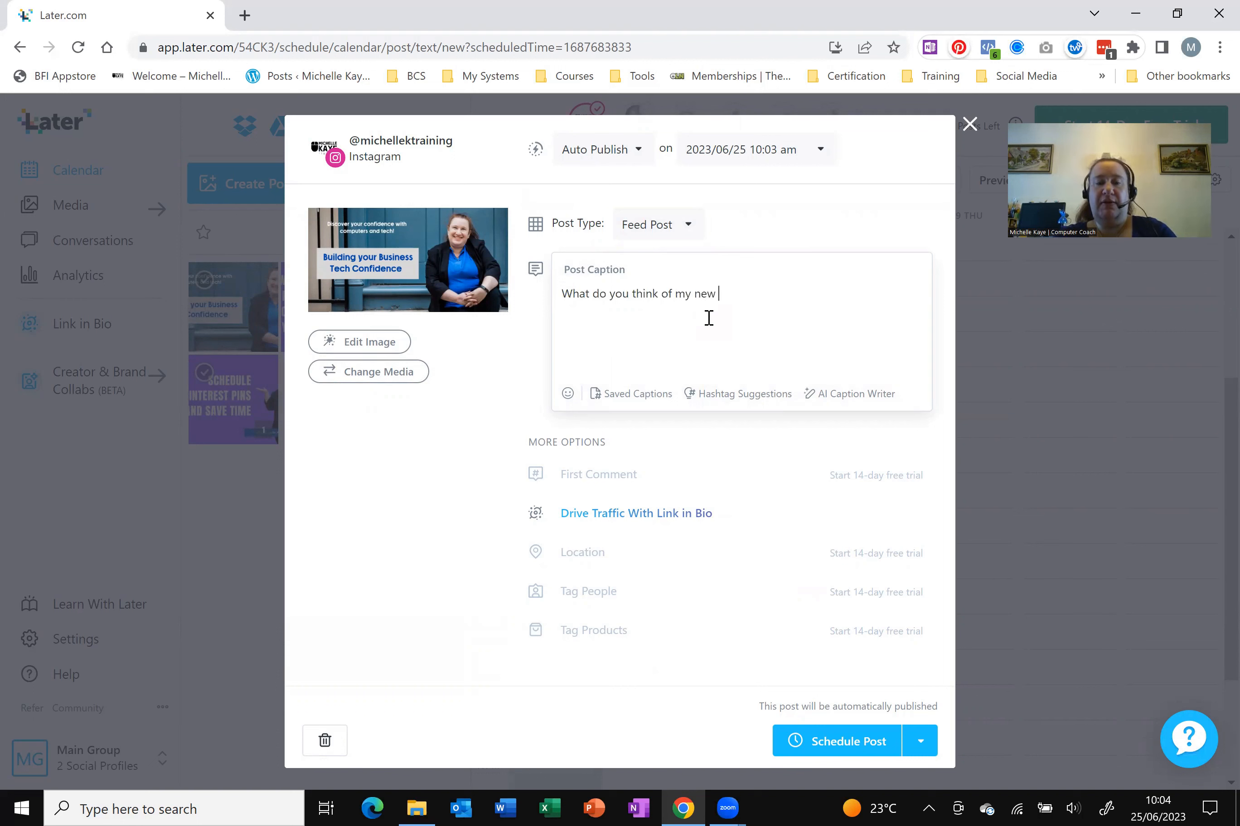
{"action": "type", "text": "header image?"}
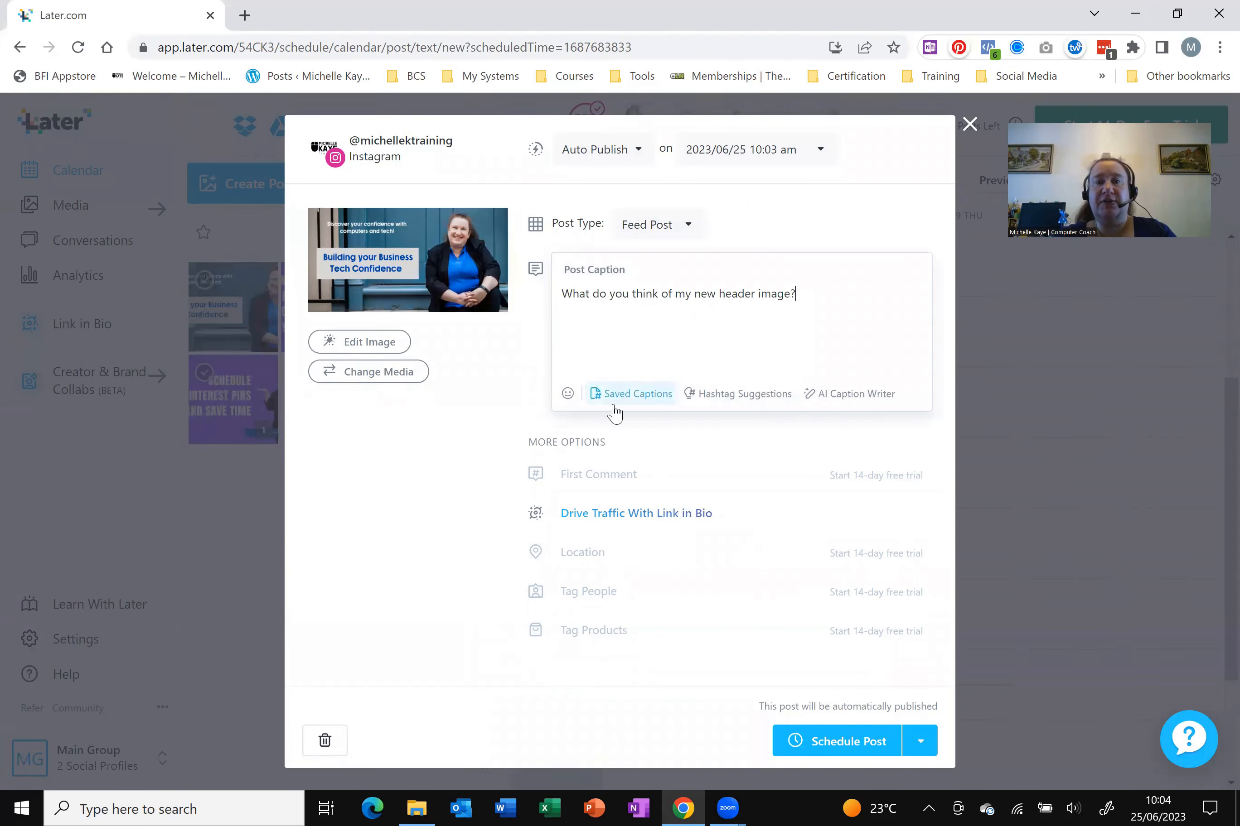
Try the Auto and Search hashtag suggestions, then close the suggestions panel
{"action": "left_click", "coordinate": [744, 400]}
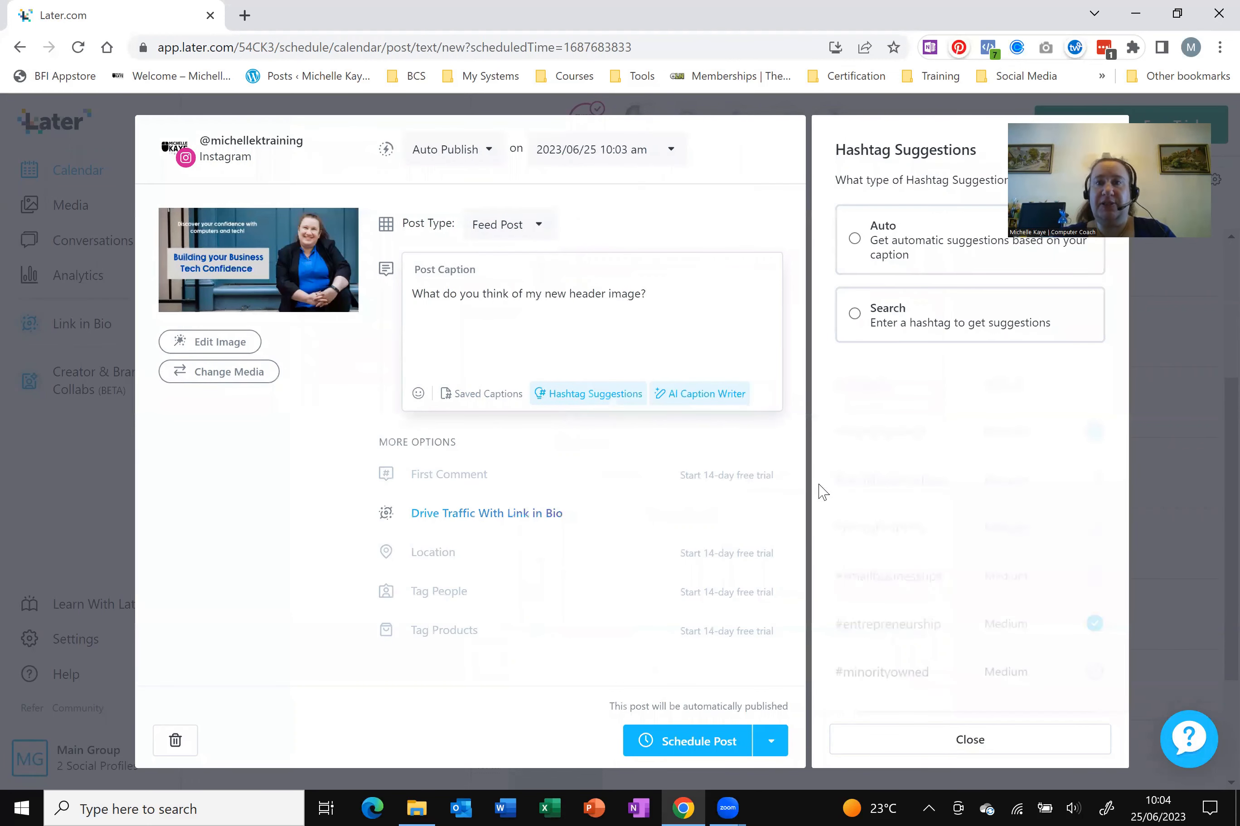
{"action": "left_click", "coordinate": [854, 248]}
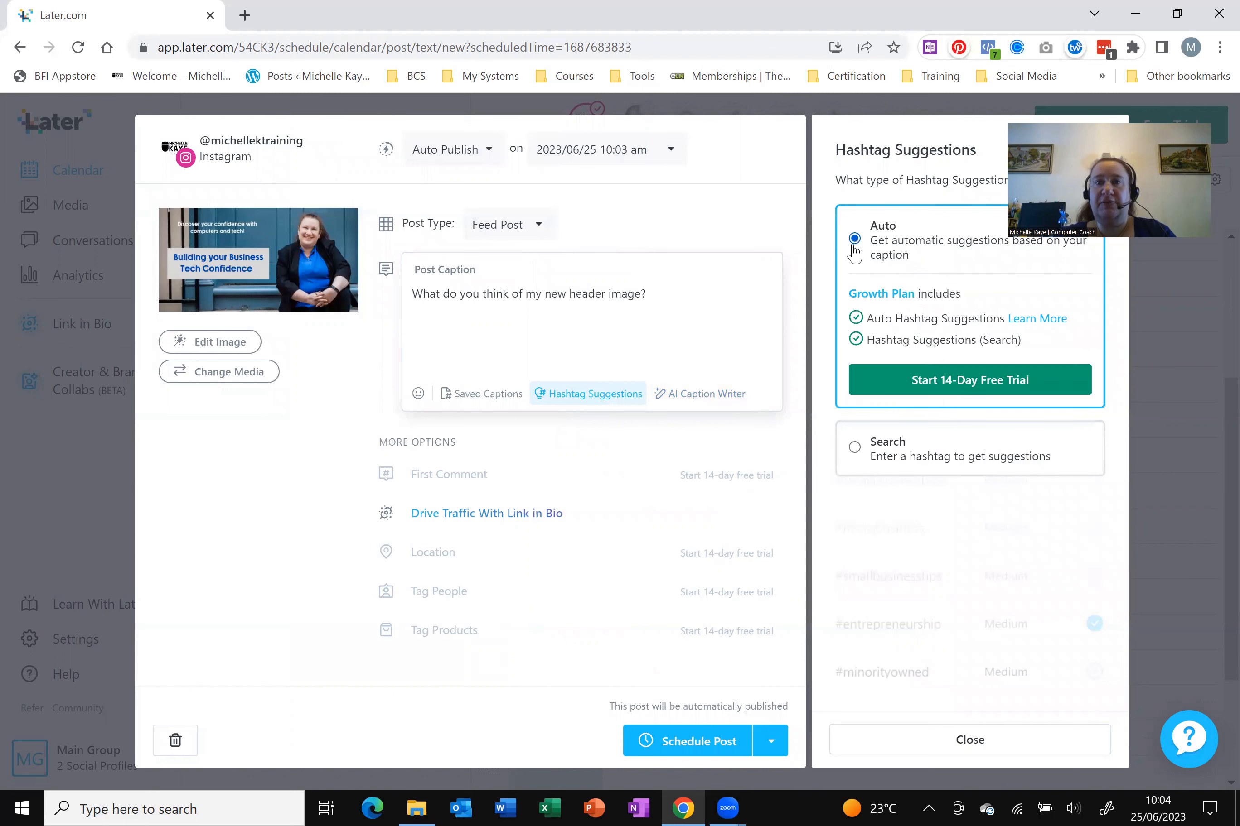
{"action": "left_click", "coordinate": [854, 453]}
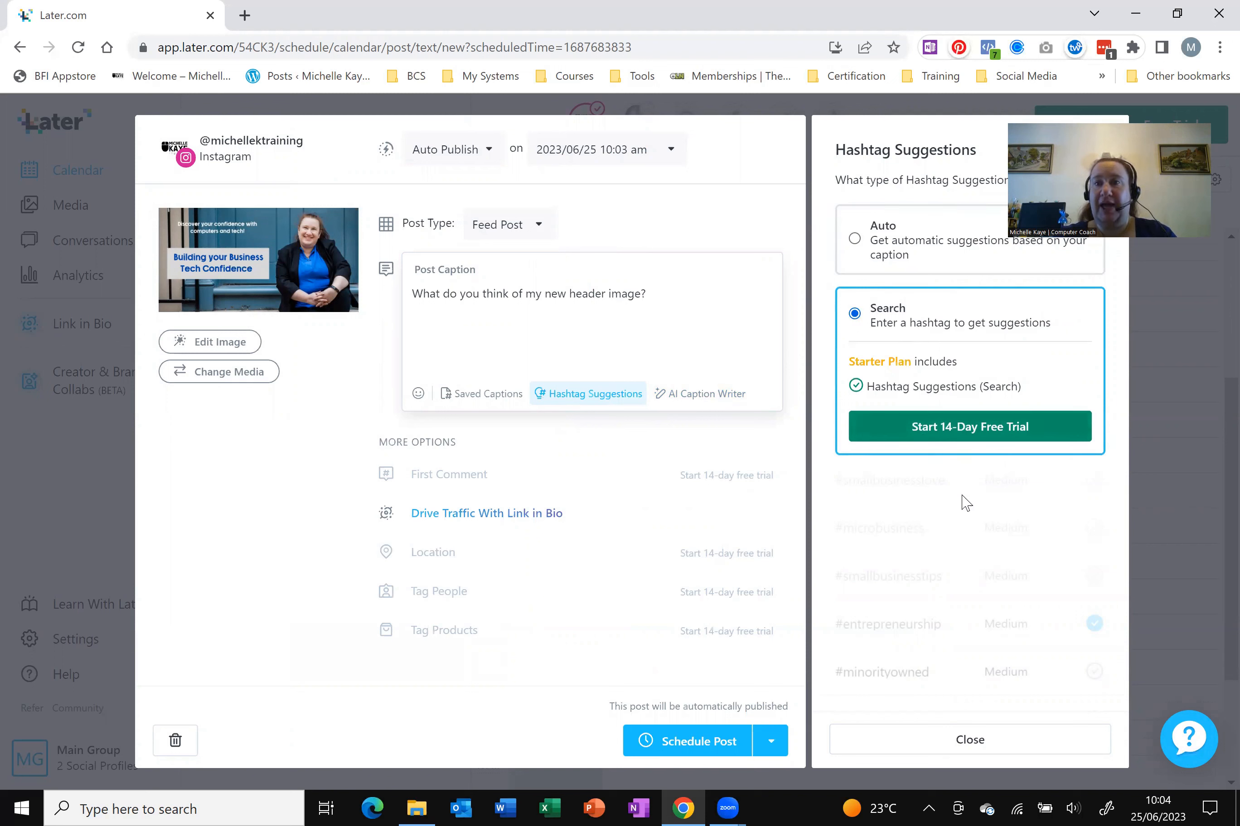
{"action": "left_click", "coordinate": [969, 739]}
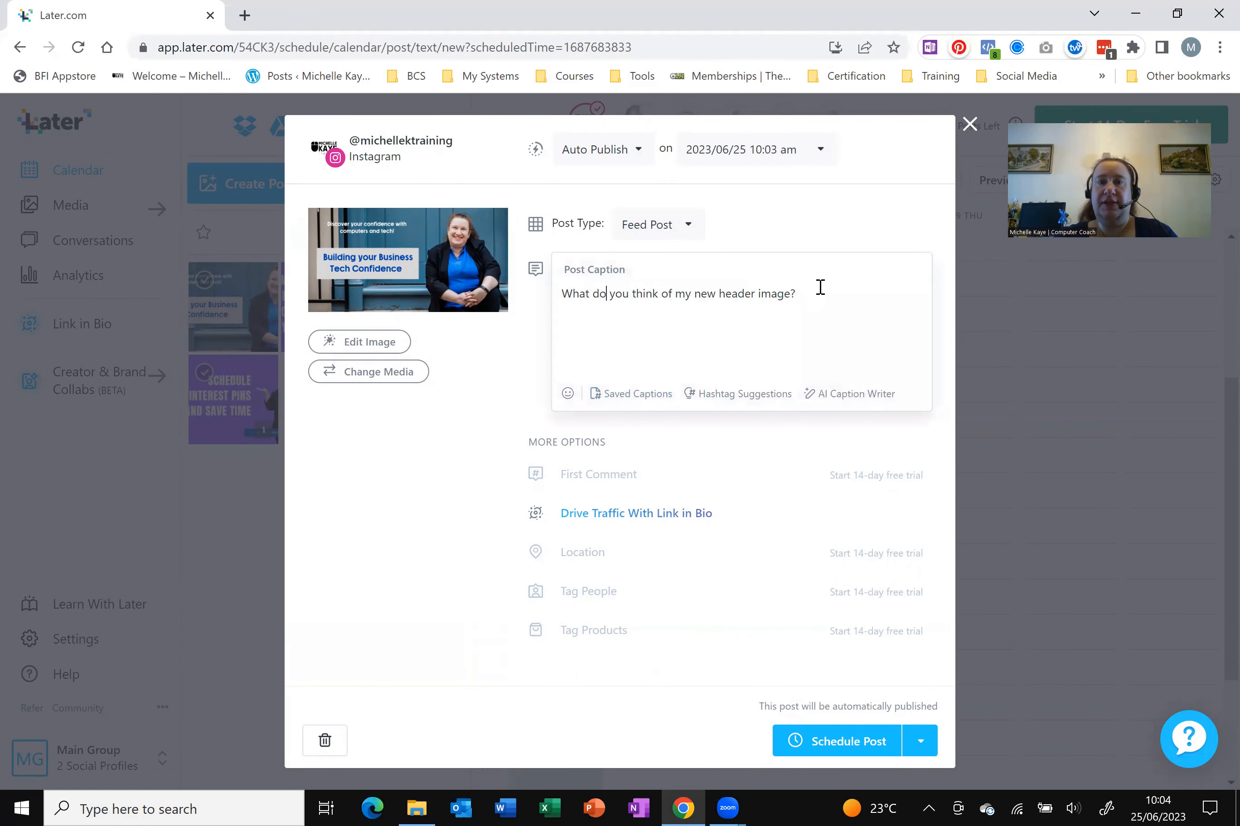
Add #facebook #headerimage under the caption and review the Auto Publish options
{"action": "type", "text": "'face"}
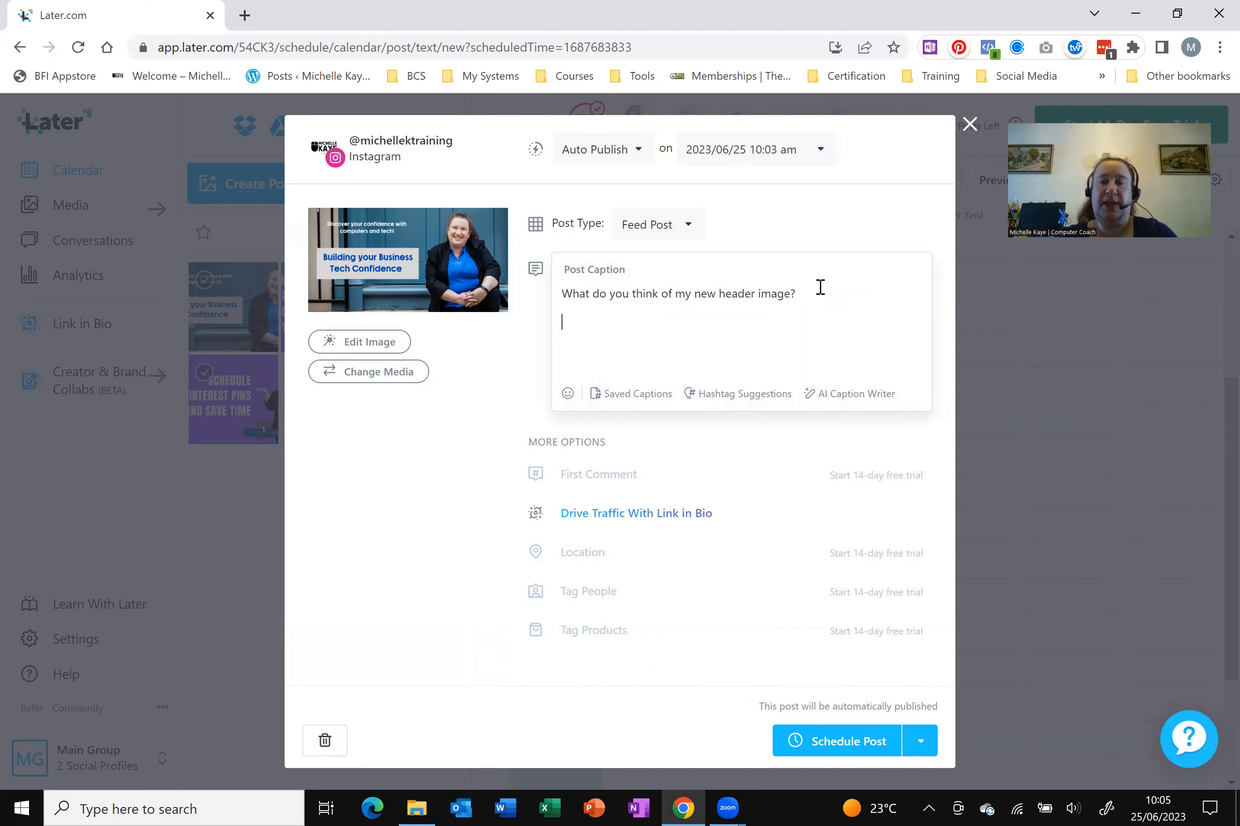
{"action": "type", "text": "faceboo"}
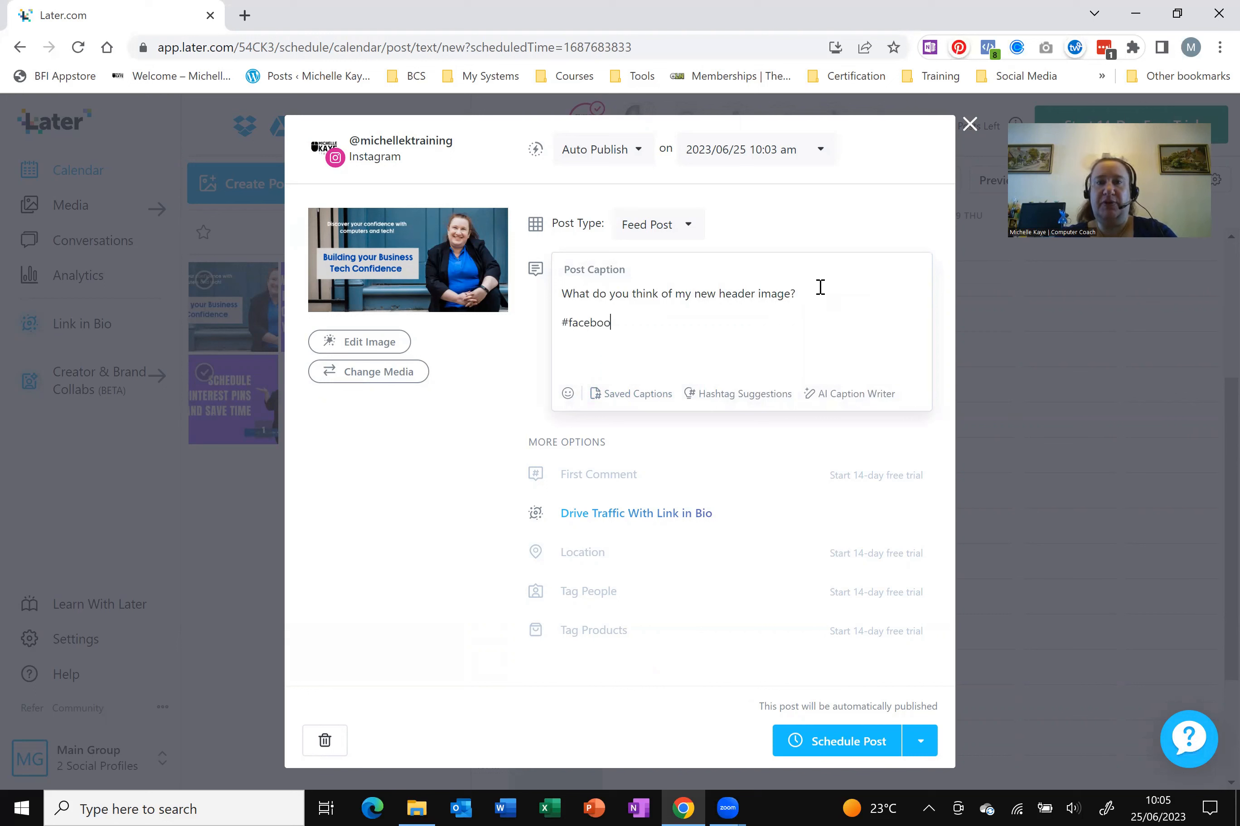
{"action": "type", "text": "k #"}
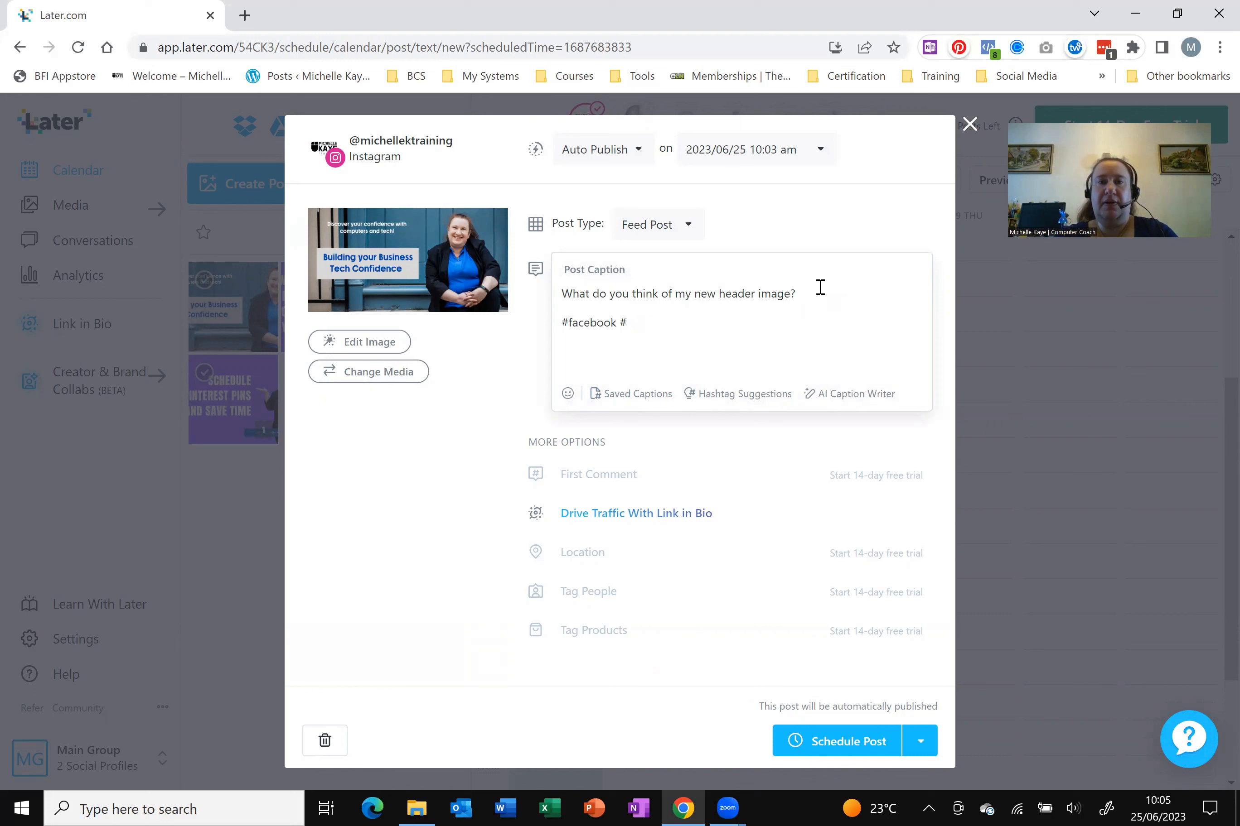
{"action": "type", "text": "imaderimage"}
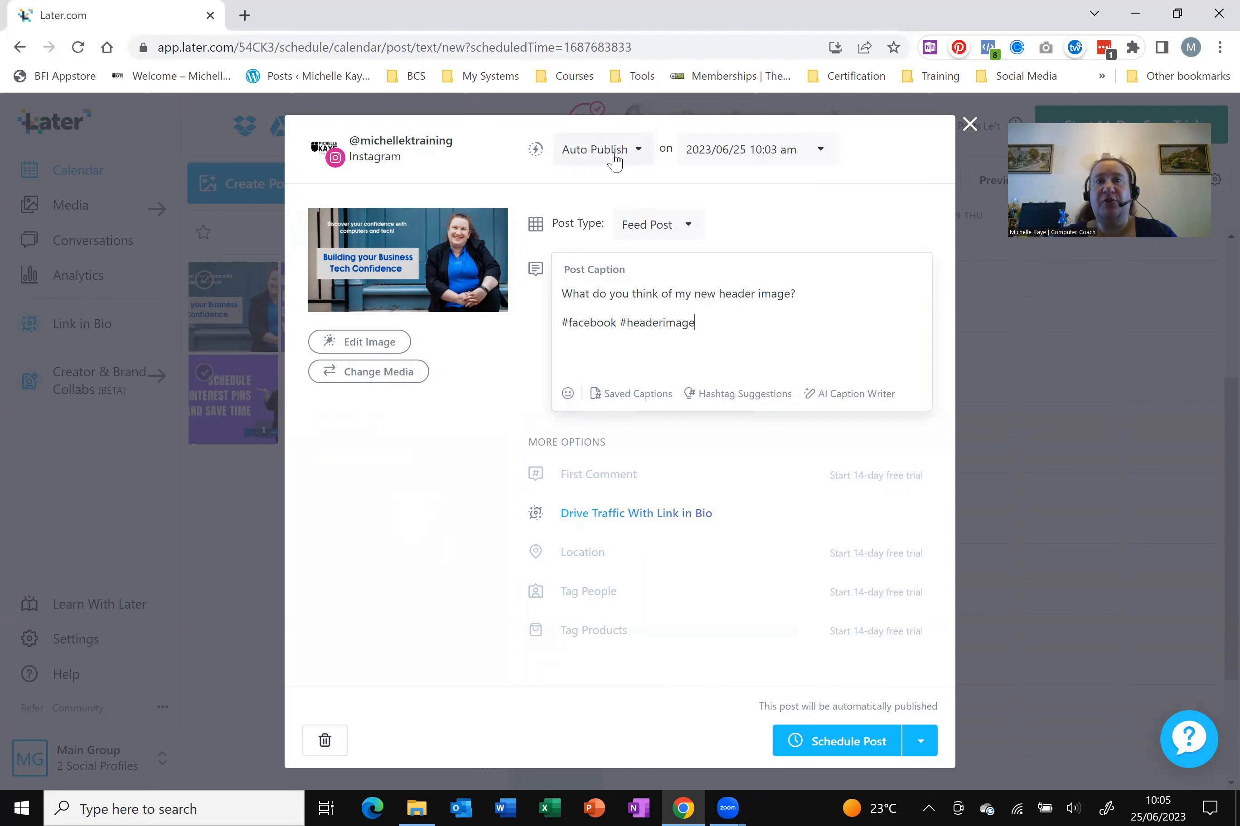
{"action": "left_click", "coordinate": [639, 153]}
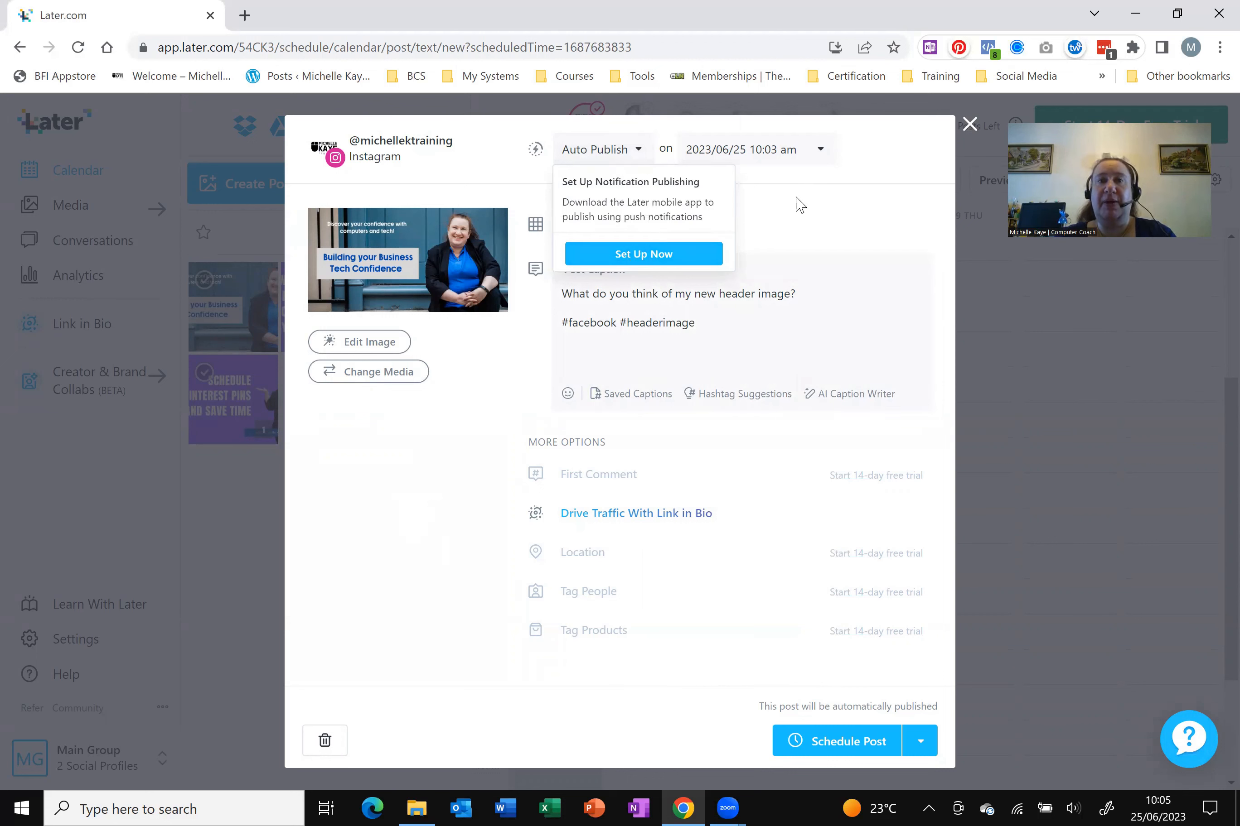
{"action": "left_click", "coordinate": [587, 159]}
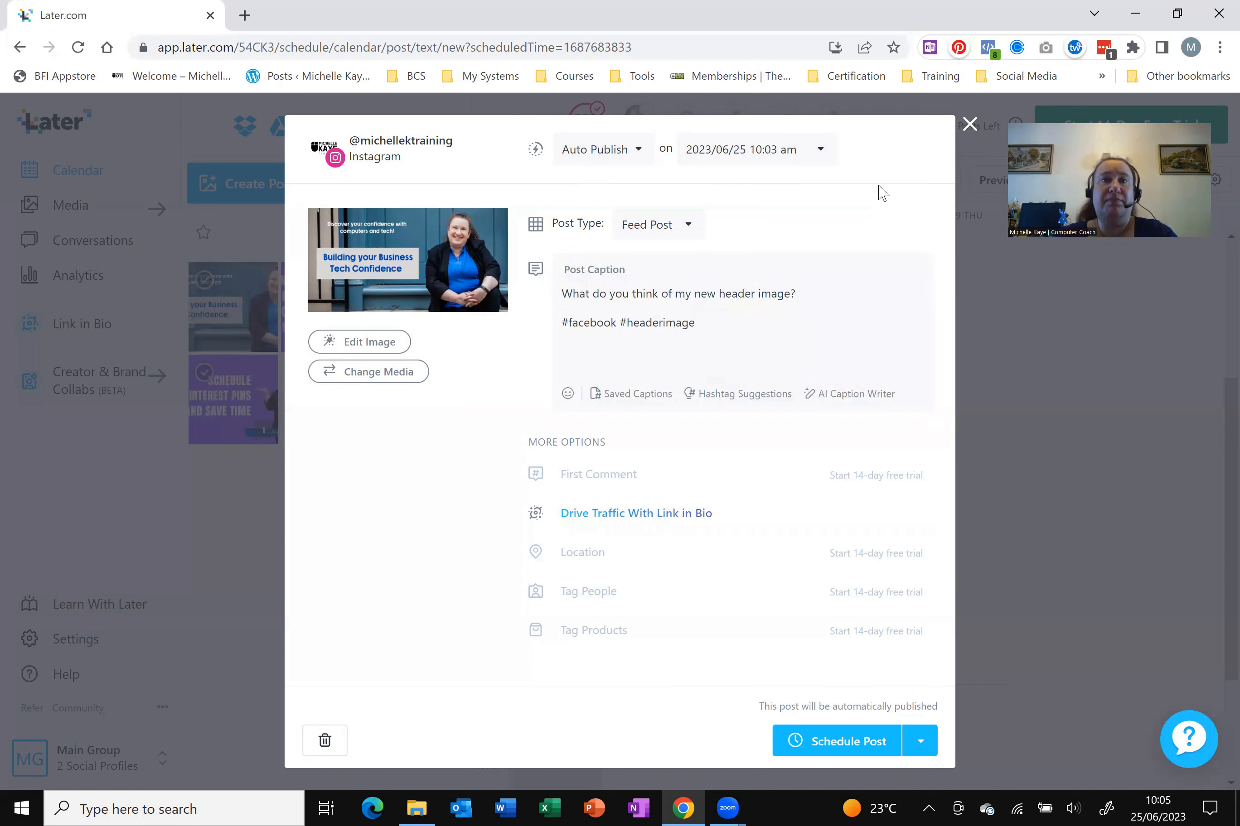
Set the post's date and time to 28 June 2023, 10:45 am
{"action": "left_click", "coordinate": [819, 152]}
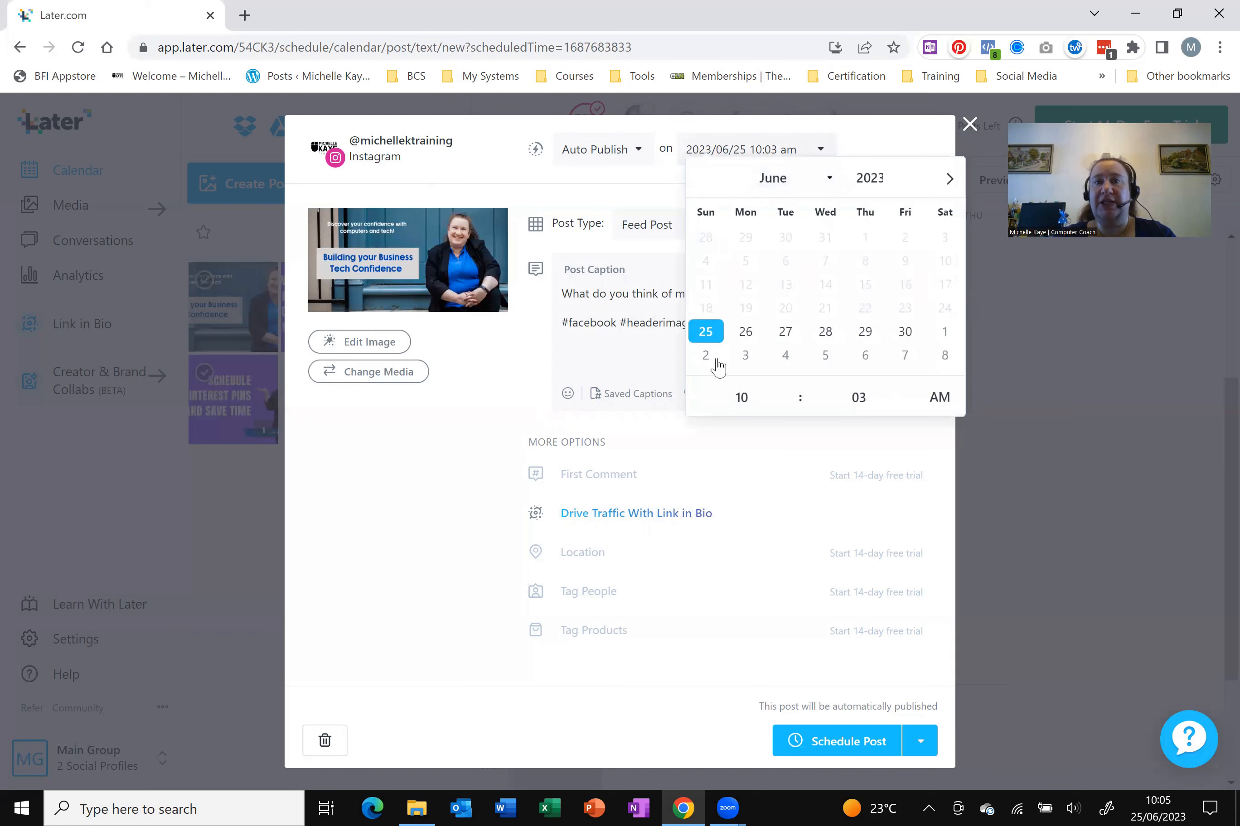
{"action": "left_click", "coordinate": [824, 335]}
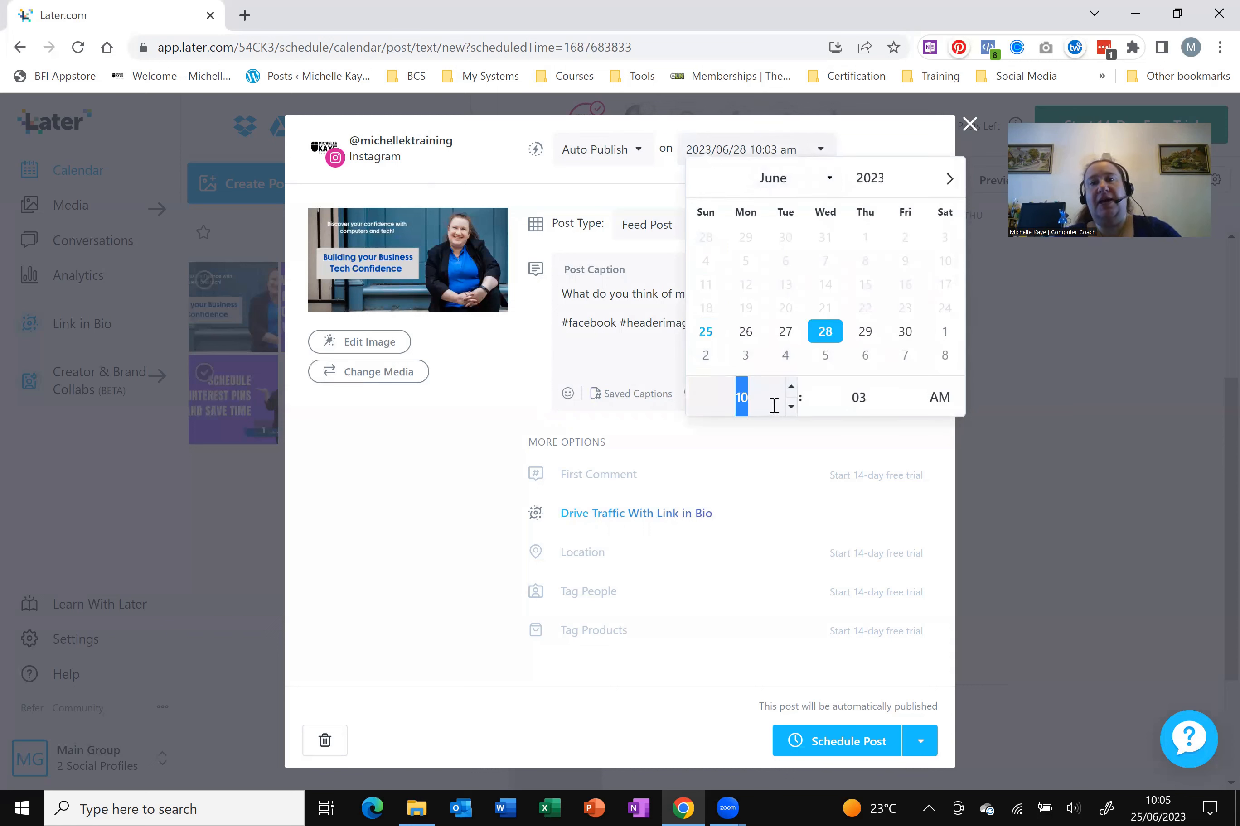
{"action": "left_click", "coordinate": [857, 401]}
{"action": "left_click", "coordinate": [908, 392]}
{"action": "left_click", "coordinate": [908, 393]}
{"action": "left_click", "coordinate": [908, 392]}
{"action": "left_click", "coordinate": [907, 392]}
{"action": "left_click", "coordinate": [908, 409]}
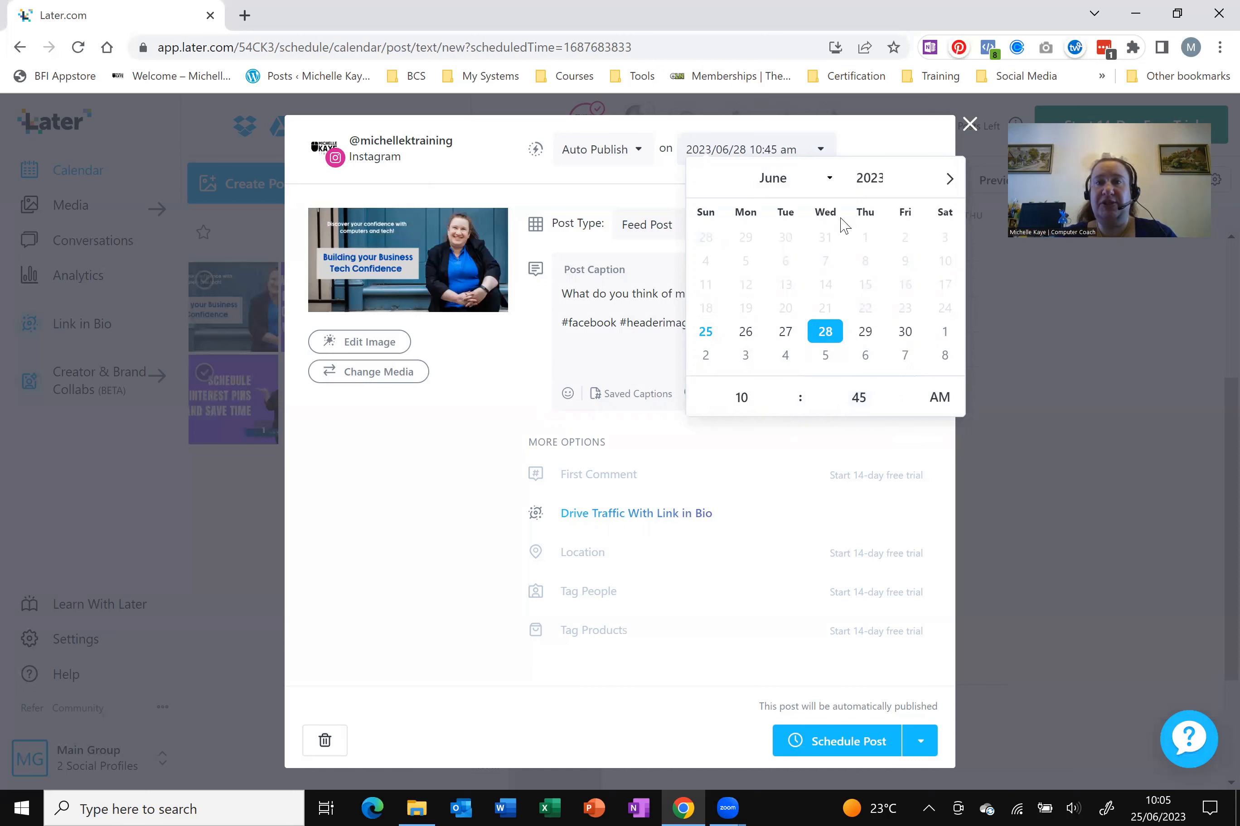
{"action": "left_click", "coordinate": [883, 148]}
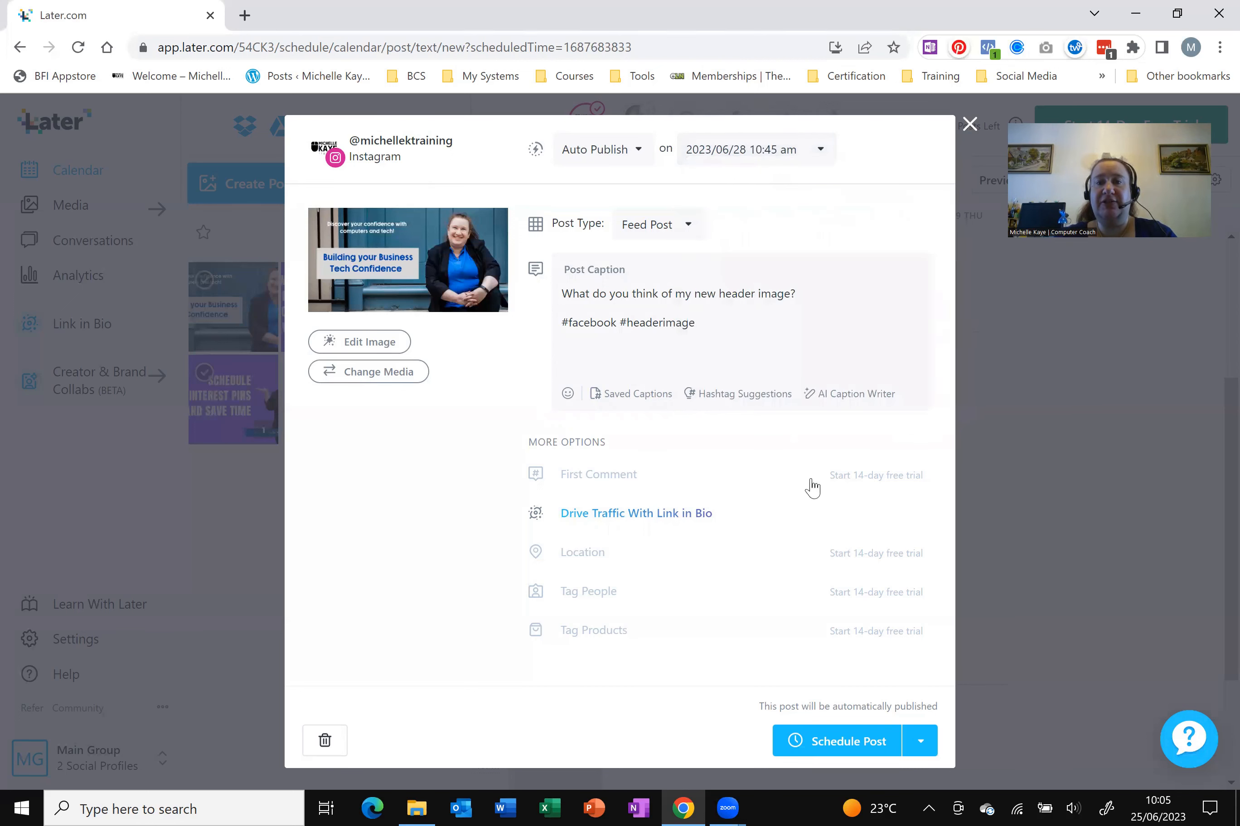
Schedule the header image post, then drop the Schedule Pinterest Pins image onto 29 June 5:00 pm
{"action": "left_click", "coordinate": [919, 744]}
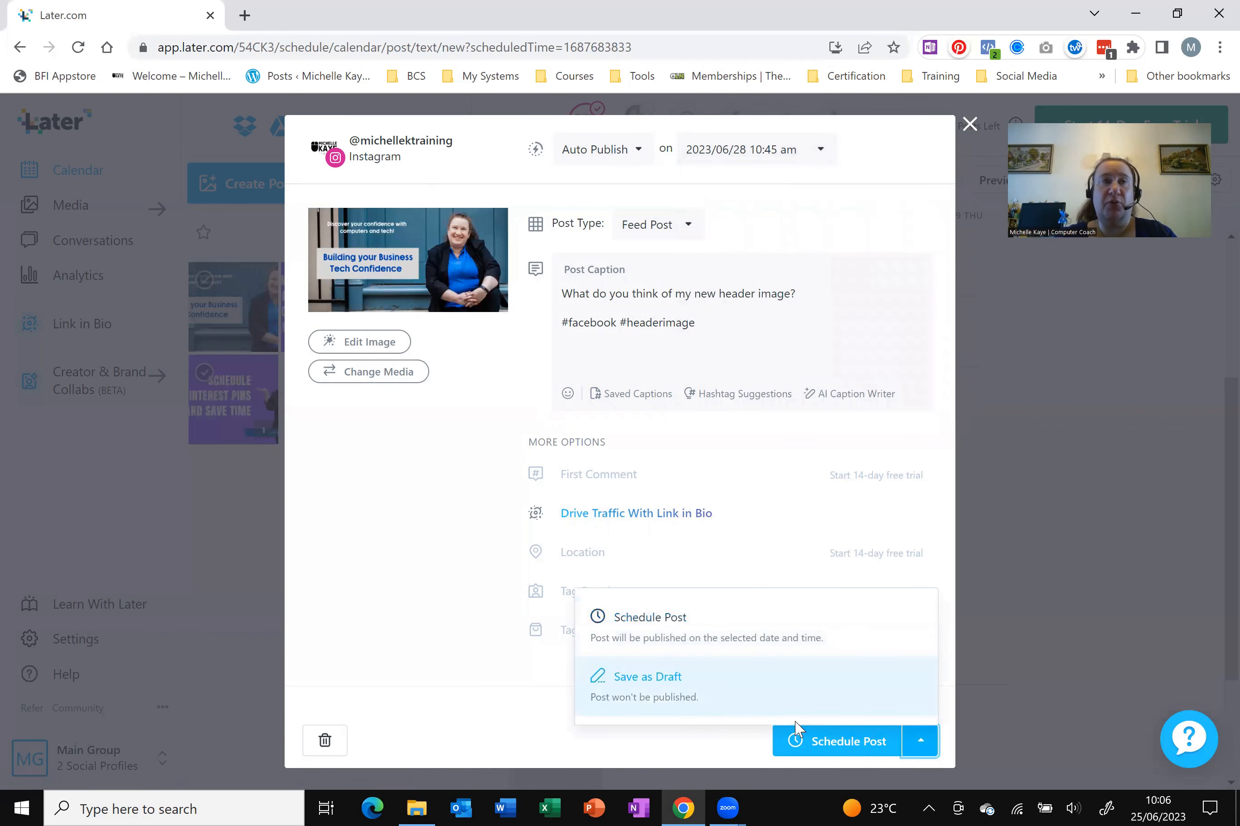
{"action": "left_click", "coordinate": [852, 752]}
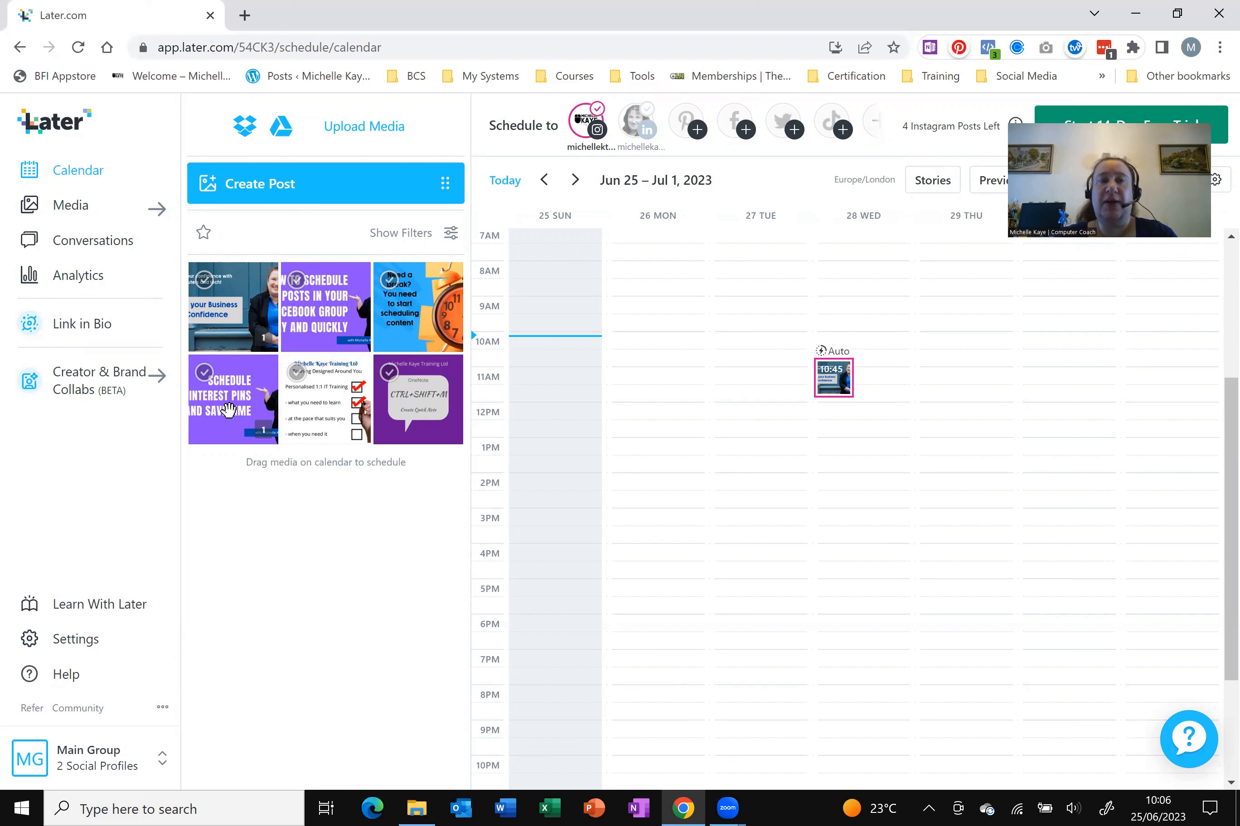
{"action": "left_click_drag", "start_coordinate": [228, 410], "coordinate": [974, 586]}
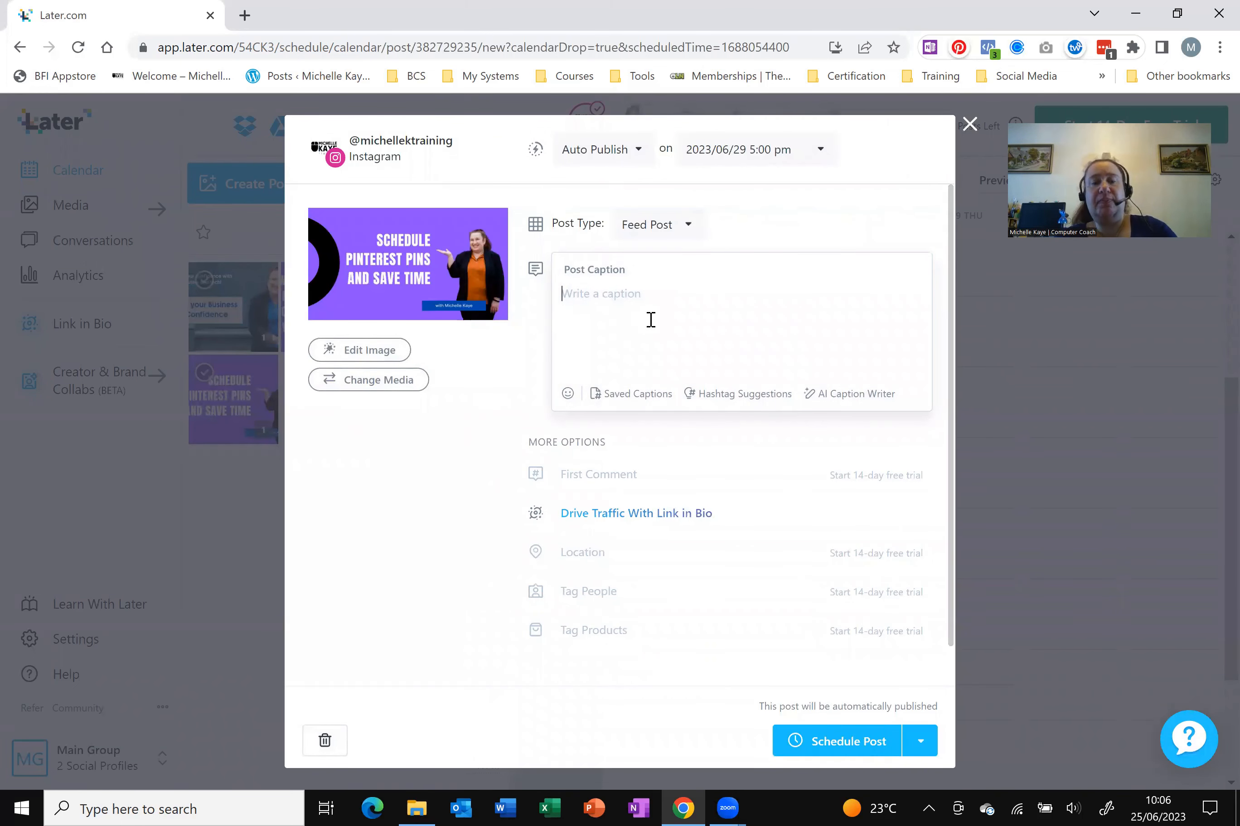
Caption the post 'Do you know how to schedule pins directly within Pinterest?' with #Pinterest #SchedulingMedia and schedule it
{"action": "type", "text": "Do you know "}
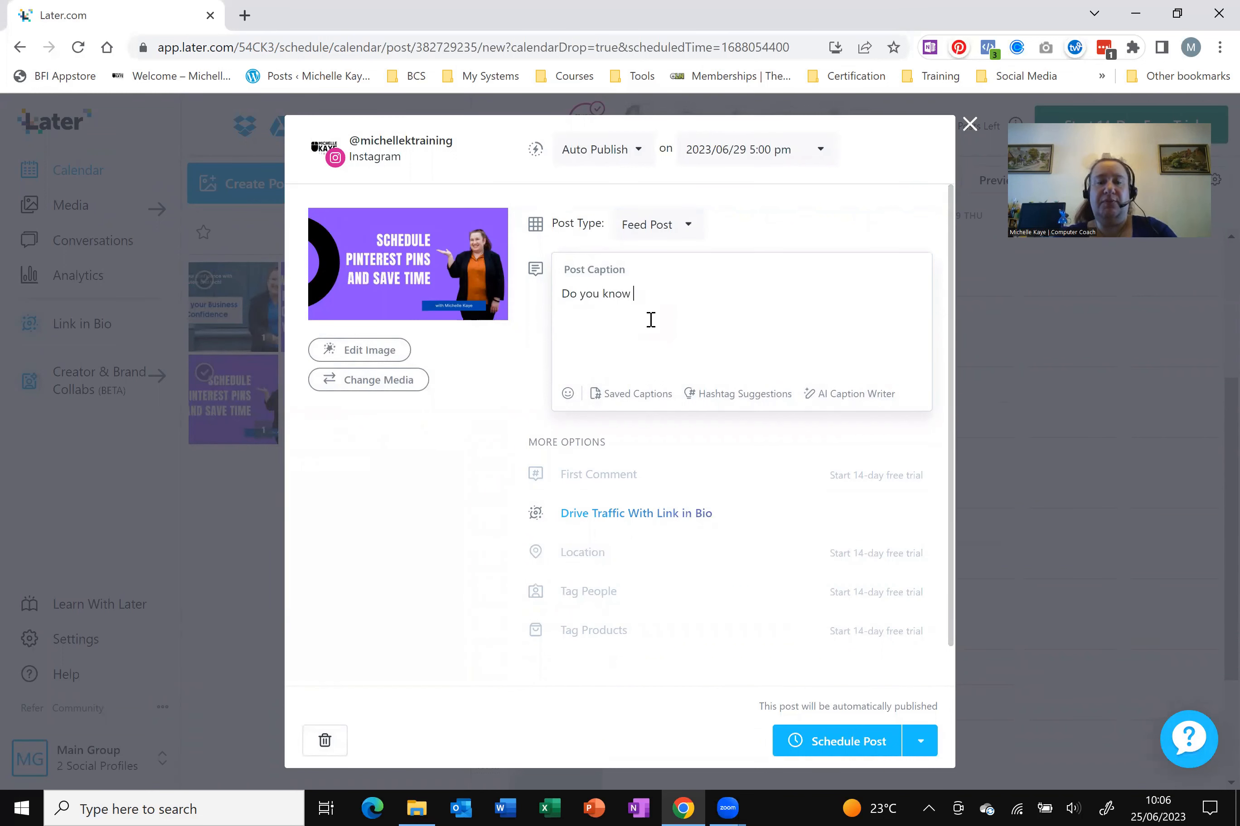
{"action": "type", "text": "how to sche"}
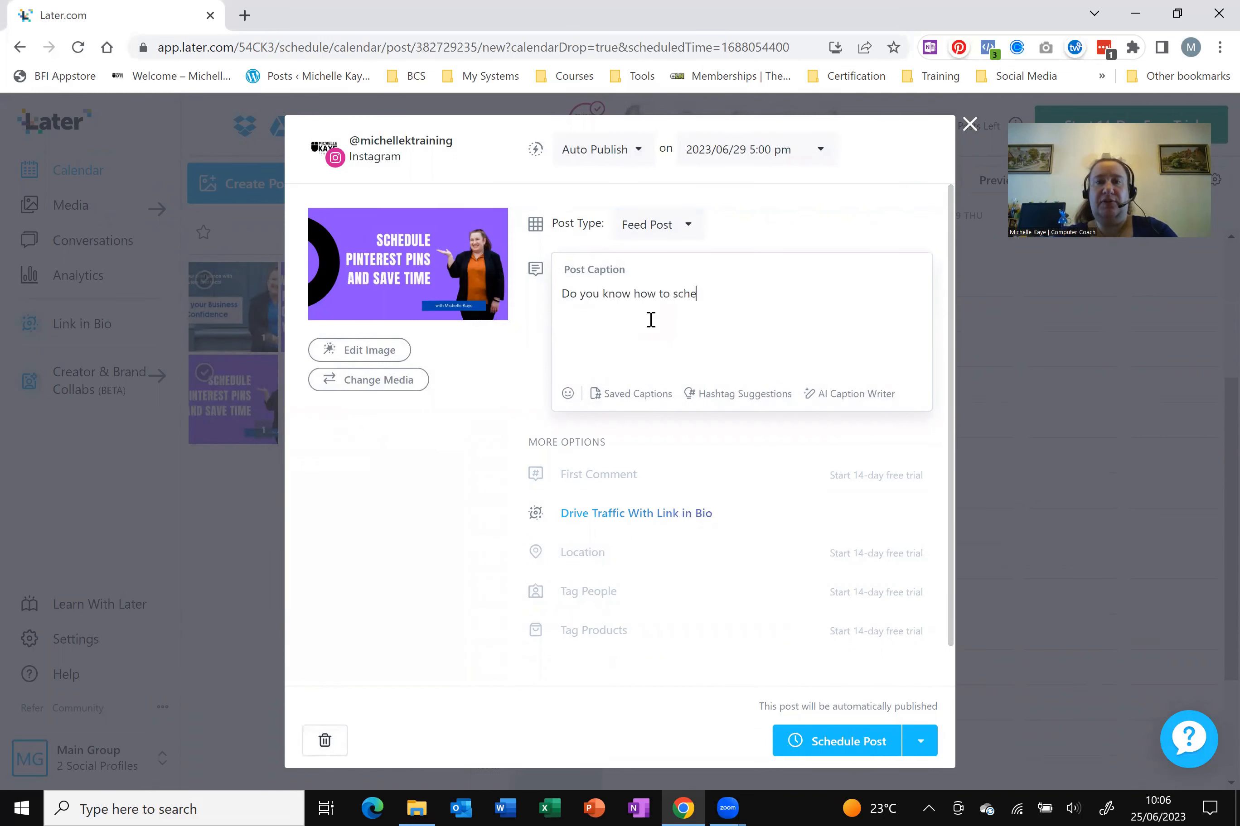
{"action": "type", "text": "dule pins directly within "}
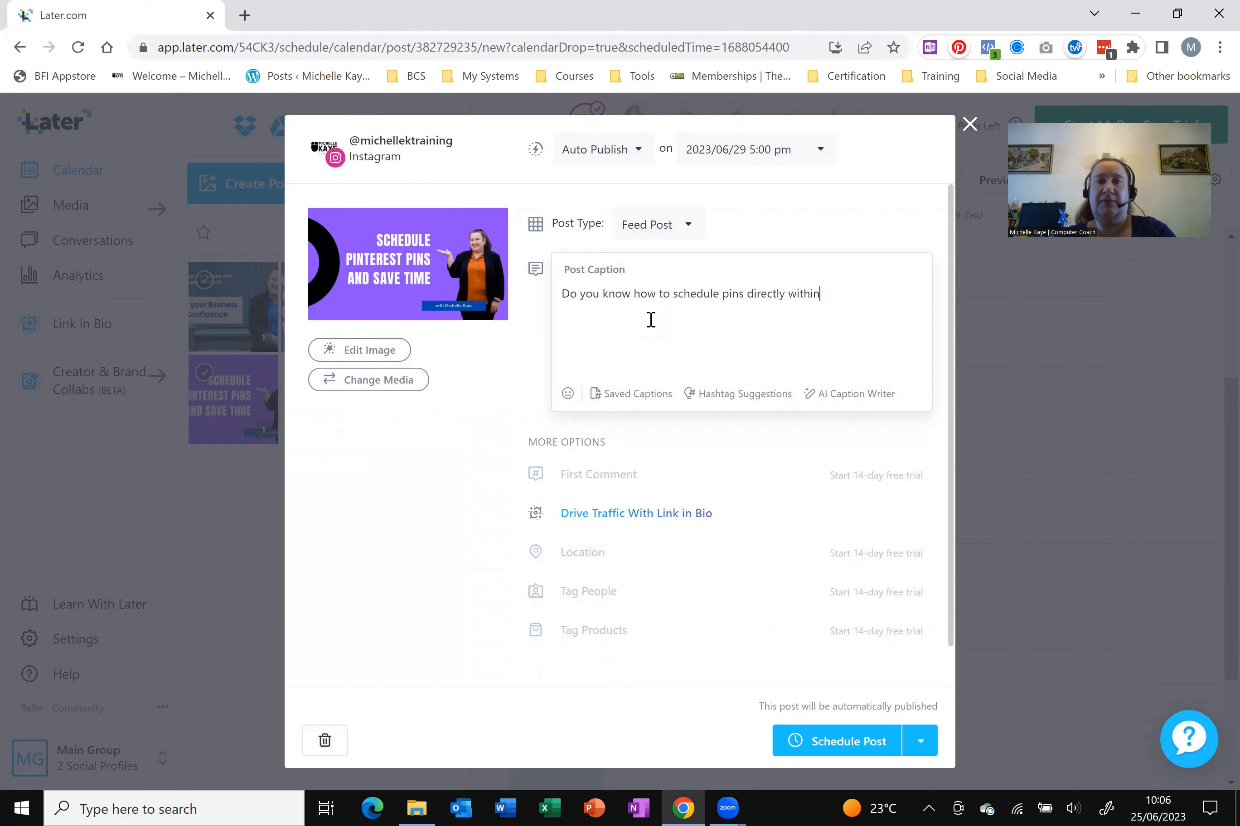
{"action": "type", "text": "Pinterest?"}
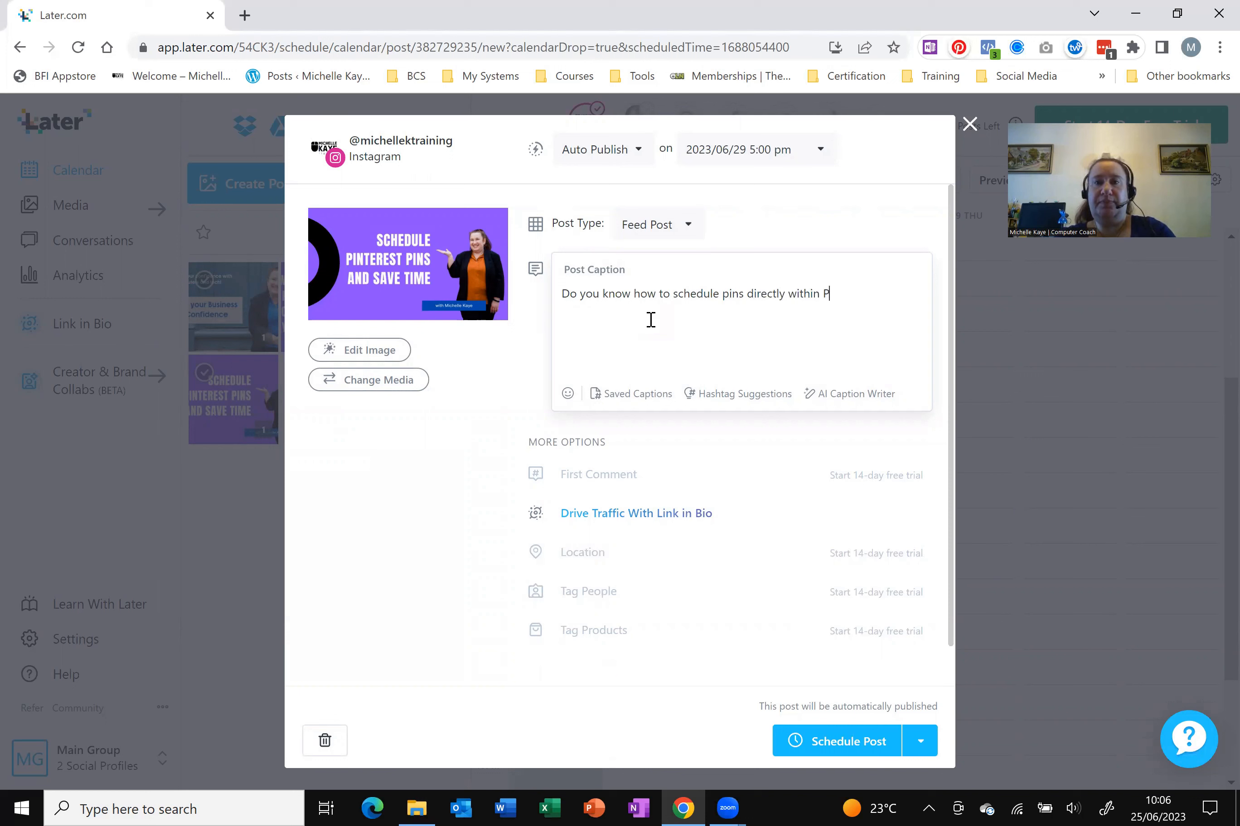
{"action": "key", "text": "Return"}
{"action": "key", "text": "Return"}
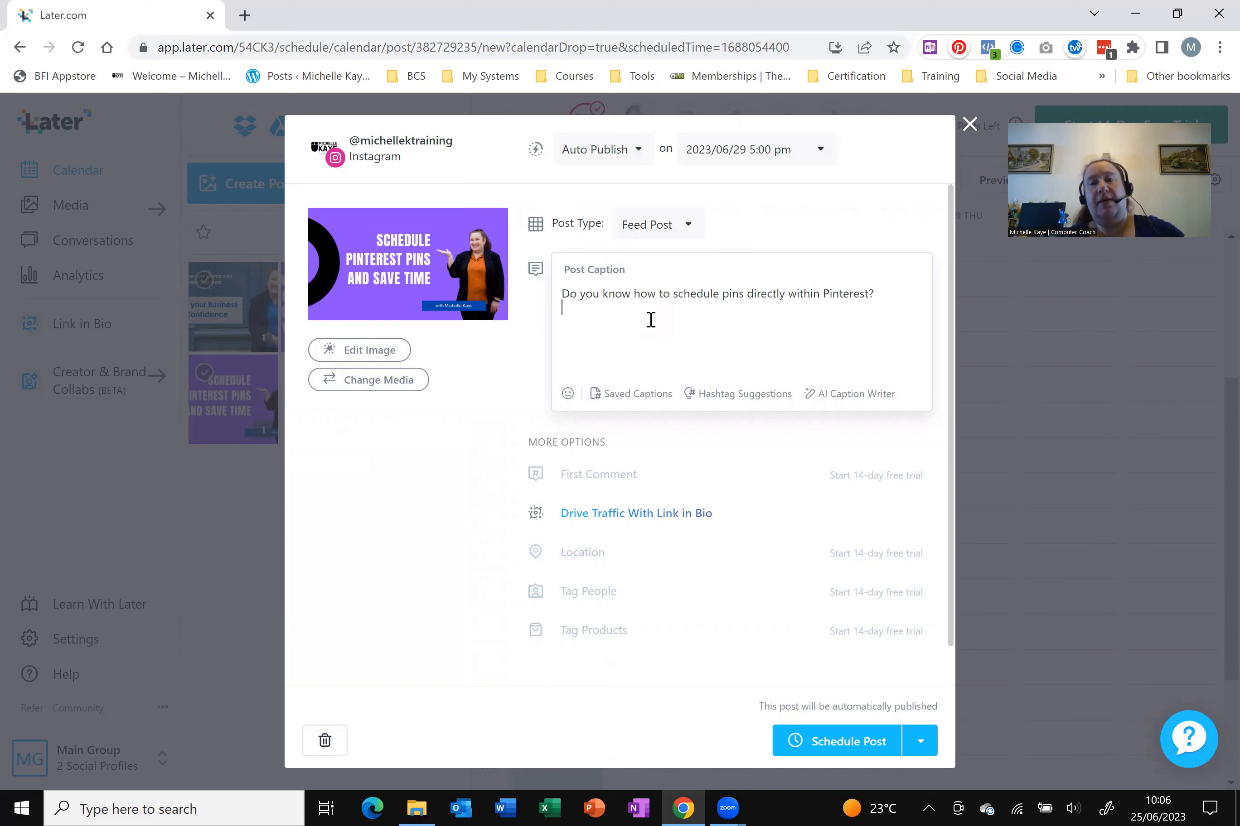
{"action": "type", "text": "#Pinter"}
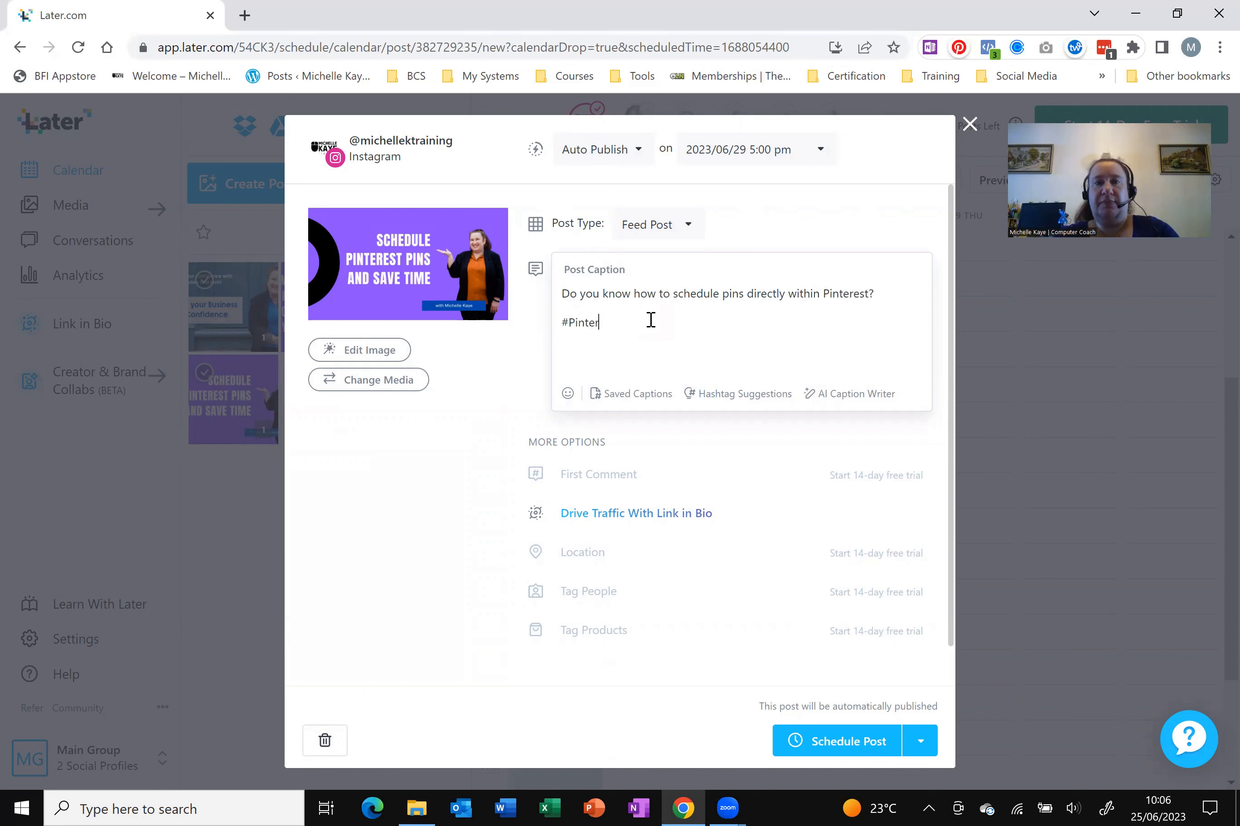
{"action": "type", "text": "est #SchedulingMedia"}
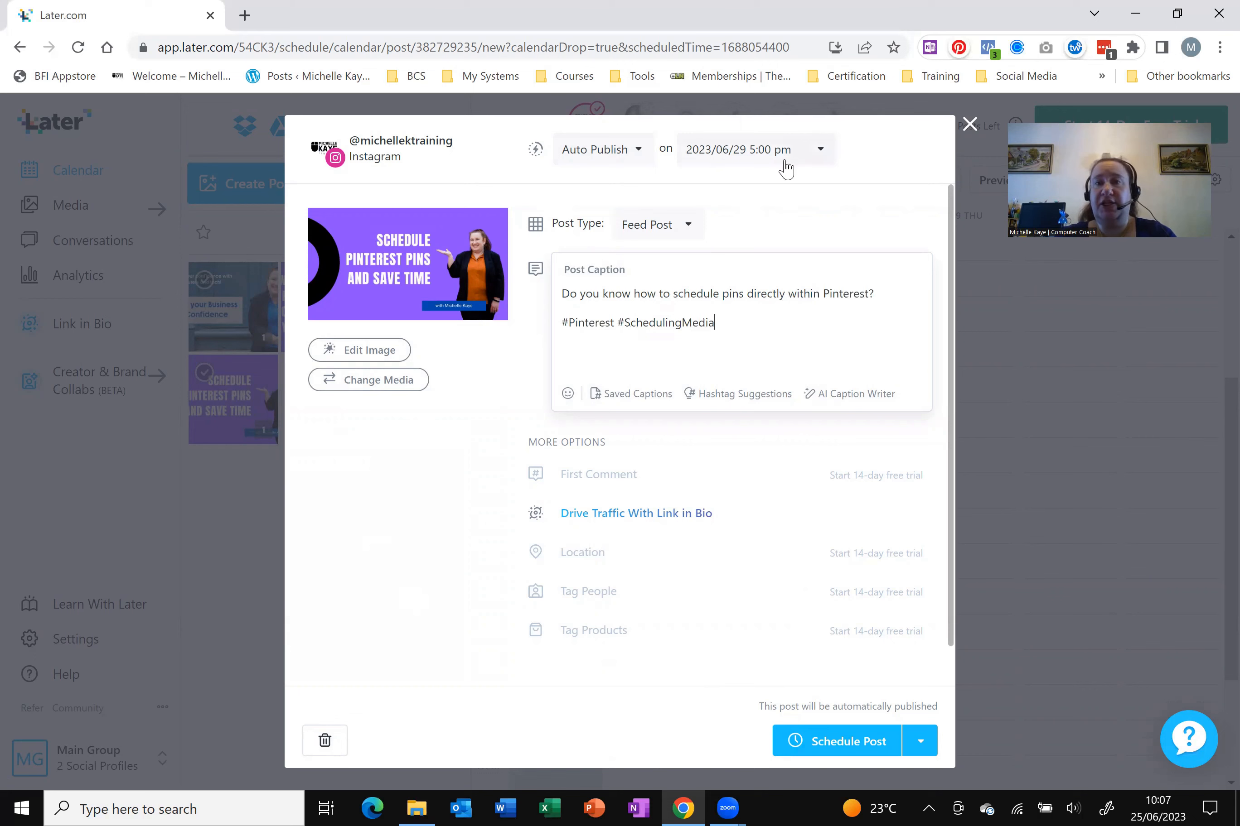
{"action": "left_click", "coordinate": [855, 746]}
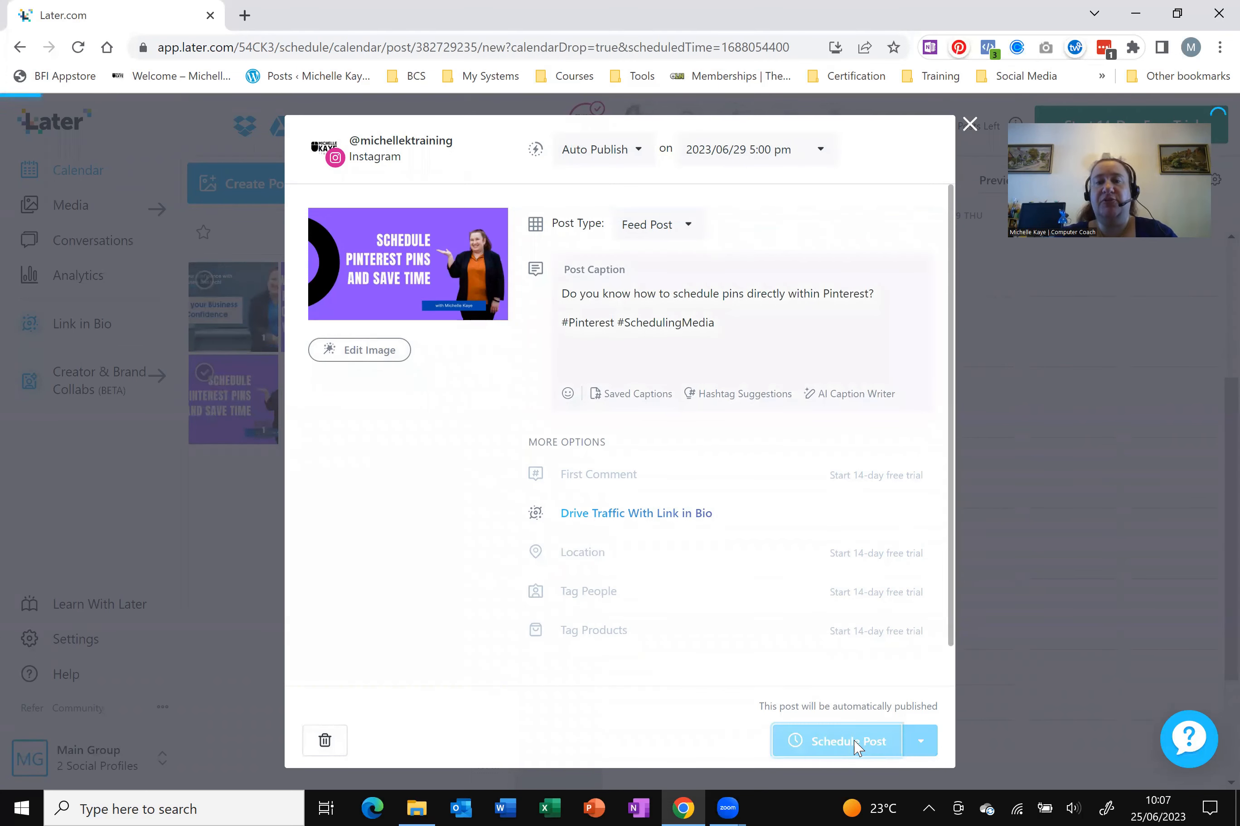